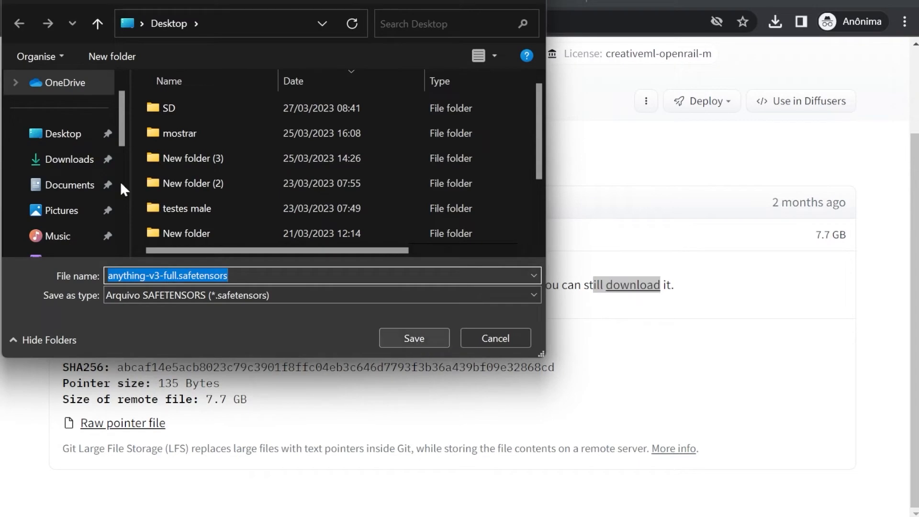
- Save anything-v3-full.safetensors to the Desktop and download anything-v4.0.vae.pt there from the andite/anything-v4.0 repository on Hugging Face
left_click(438, 337)
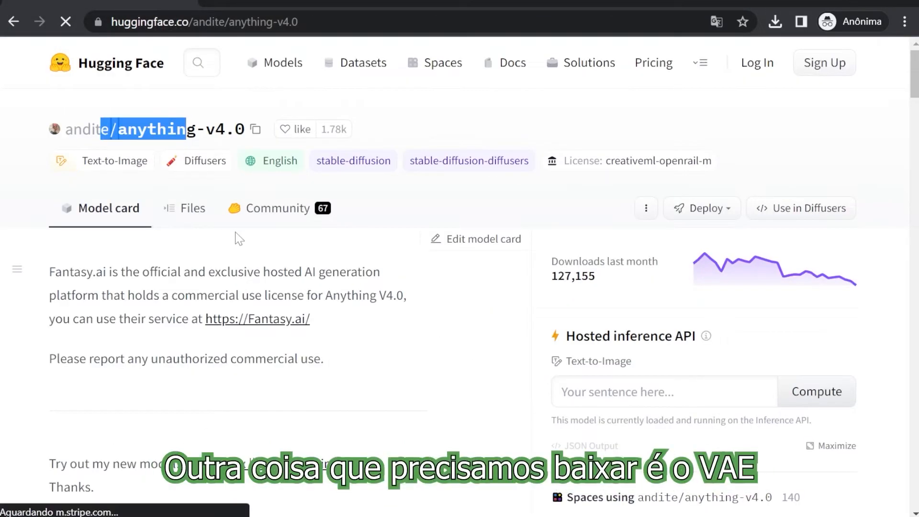
scroll(96, 302, "down", 10)
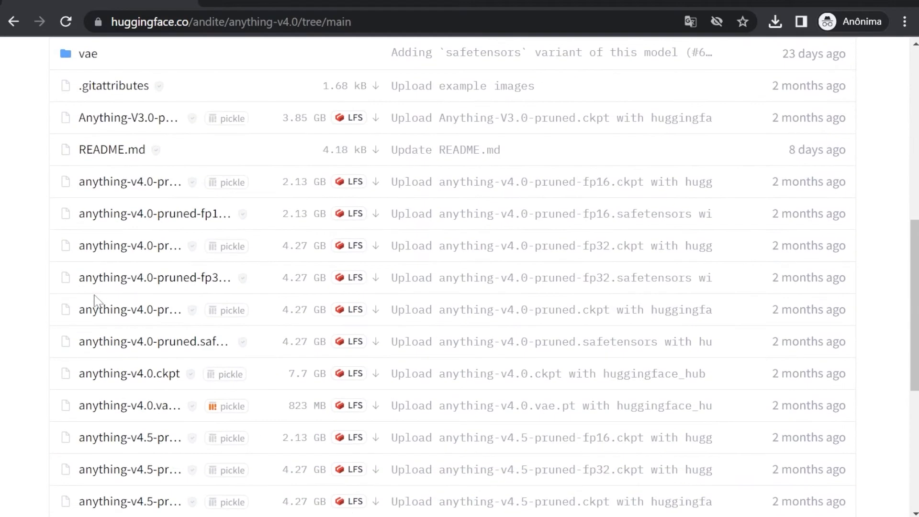
scroll(96, 302, "down", 2)
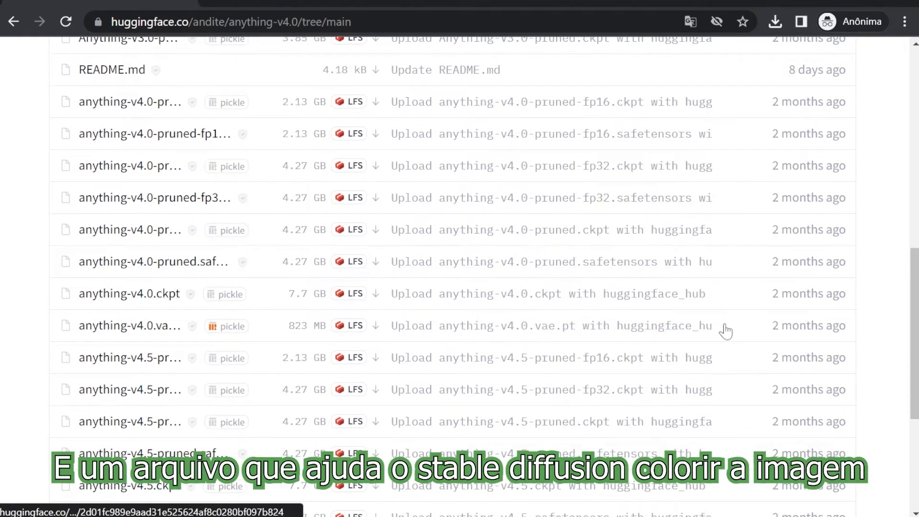
left_click_drag(34, 336, 616, 329)
left_click(117, 329)
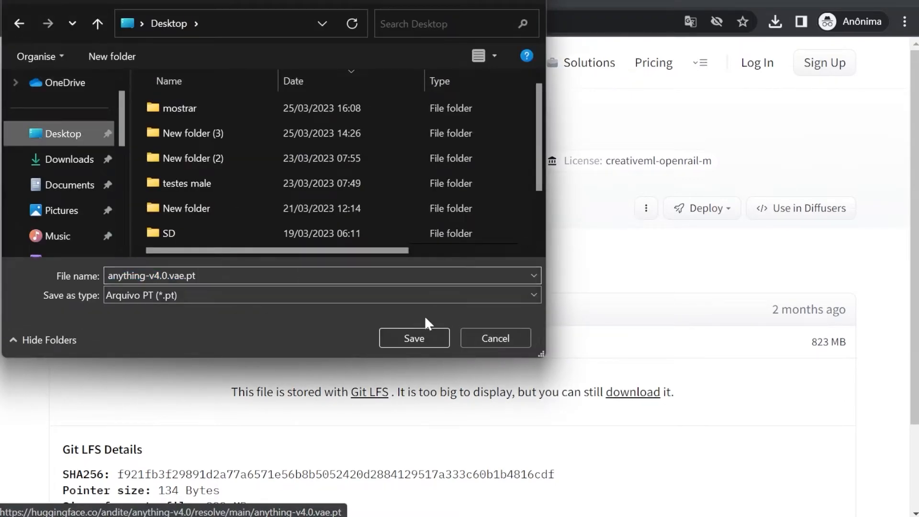
left_click(415, 336)
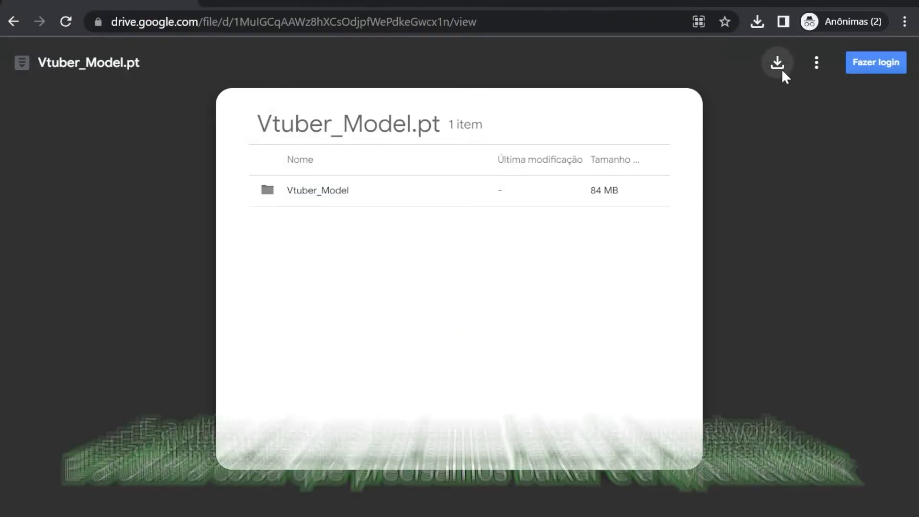
- Download Vtuber_Model.pt from Google Drive despite the missing virus scan and save it to the Desktop
left_click(779, 64)
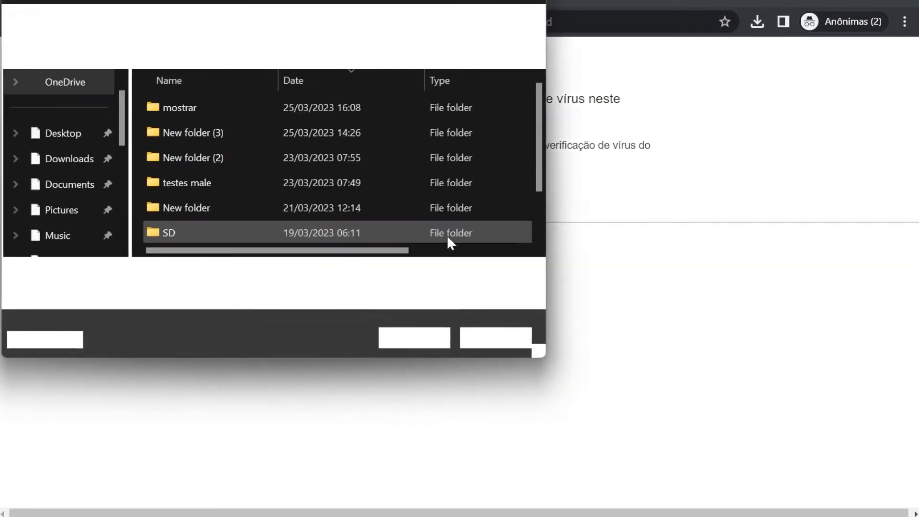
left_click(421, 342)
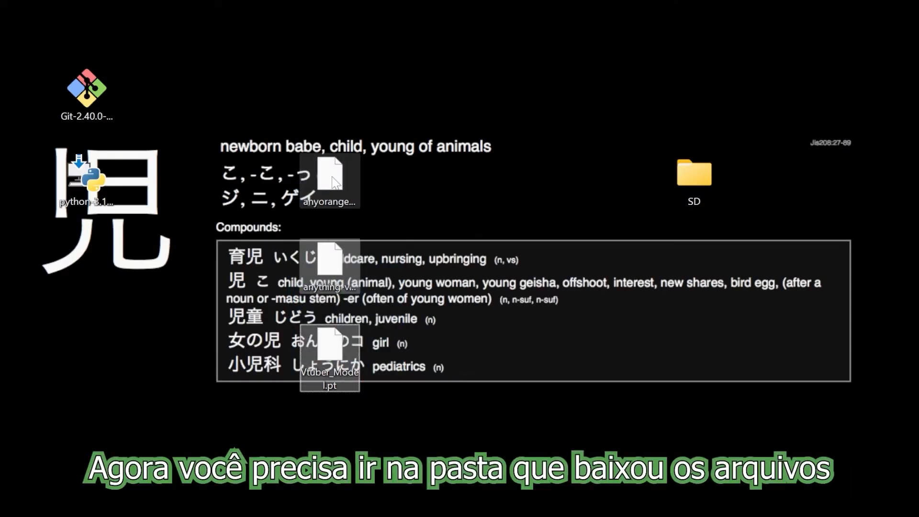
- Line up the three downloaded model files below the Python installer and open the SD\stable-diffusion-webui\models\Stable-diffusion folder
left_click_drag(332, 177, 91, 265)
left_click(393, 364)
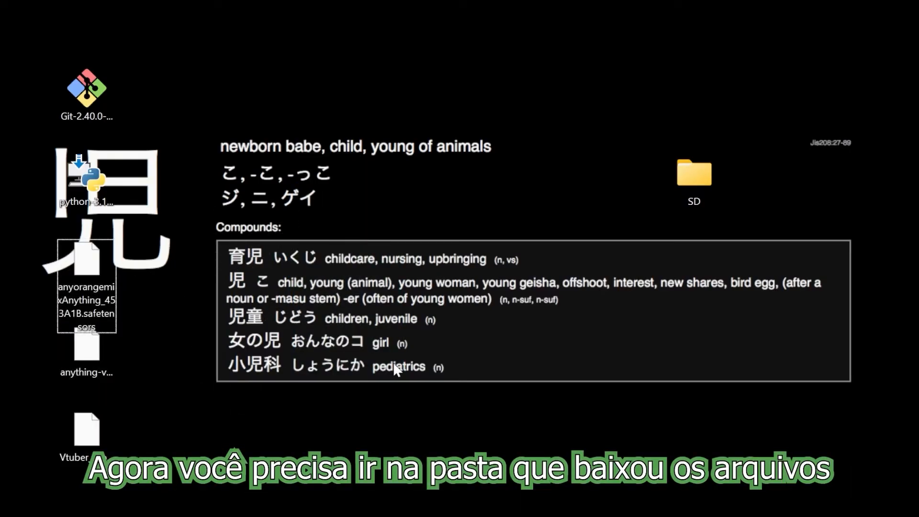
double_click(694, 175)
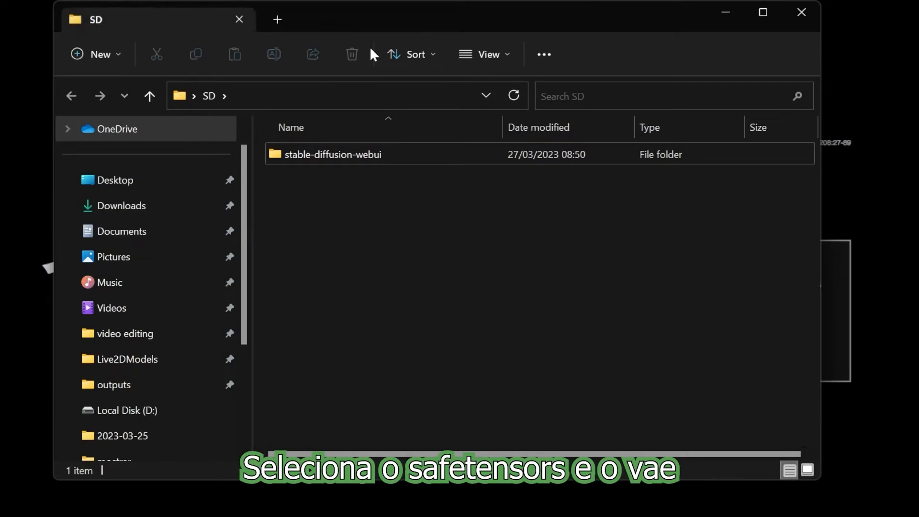
left_click_drag(383, 12, 513, 13)
double_click(487, 157)
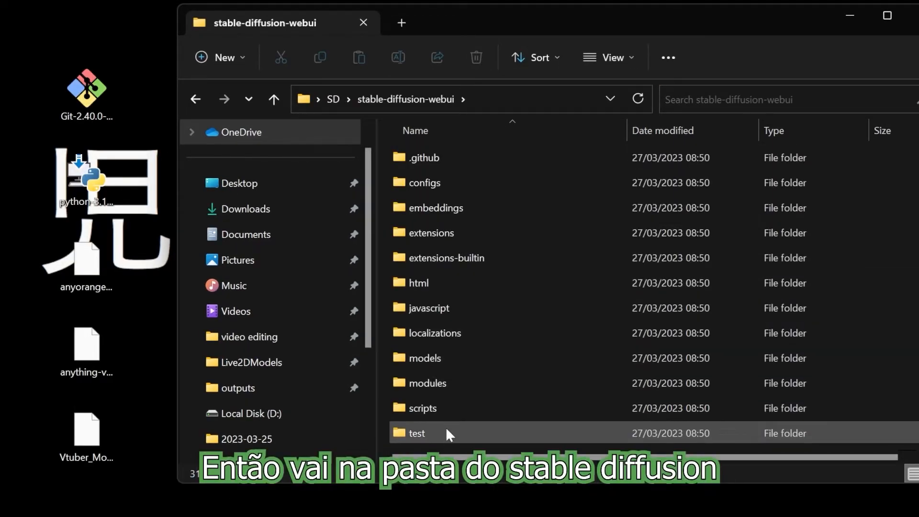
double_click(439, 359)
left_click(433, 184)
double_click(432, 183)
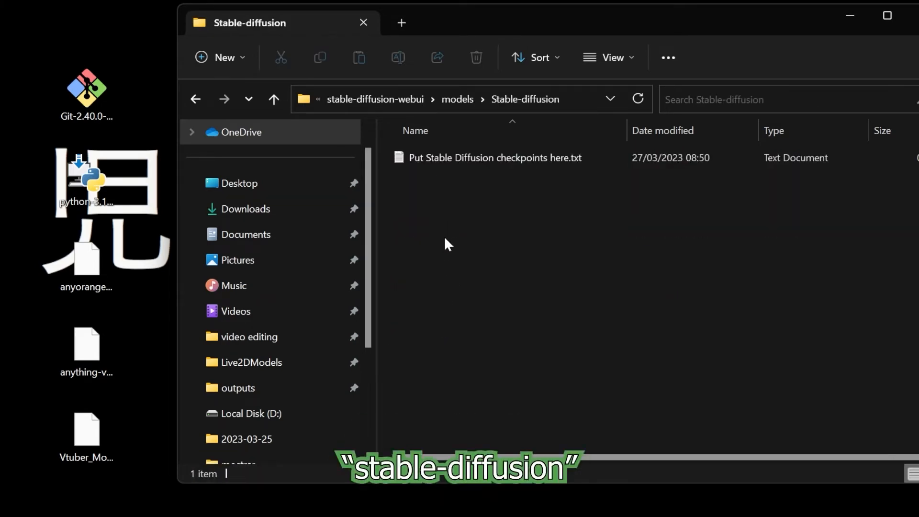
- Move anything-v4.0.vae.pt and anyorangemixAnything_453A1B.safetensors from the desktop into the Stable-diffusion models folder
left_click(92, 355)
left_click_drag(94, 356, 568, 349)
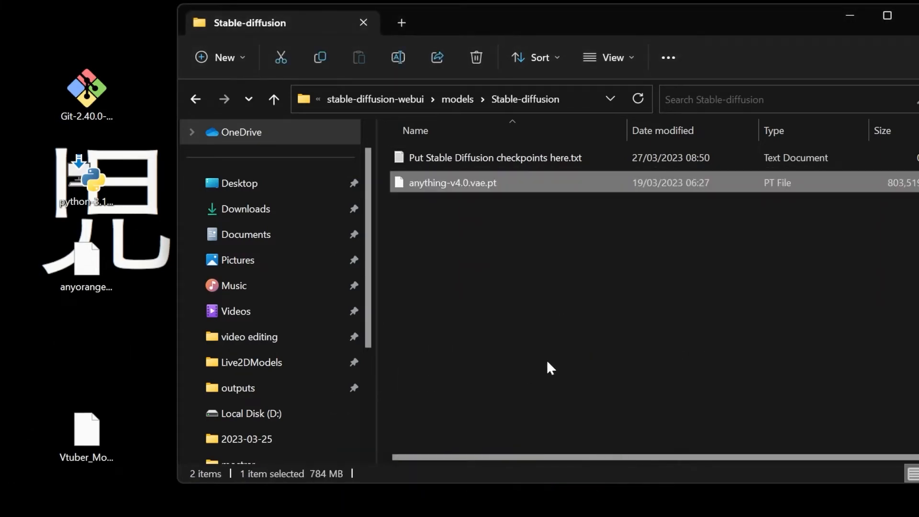
left_click(85, 258)
left_click_drag(88, 276, 612, 343)
left_click(556, 386)
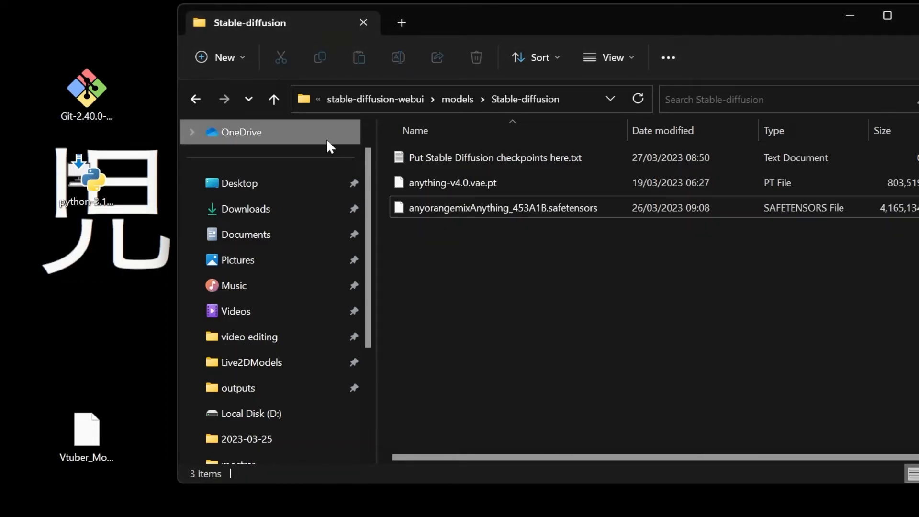
- Return to the stable-diffusion-webui root folder and run webui-user.bat for the initial setup
left_click(195, 98)
left_click_drag(550, 20, 443, 15)
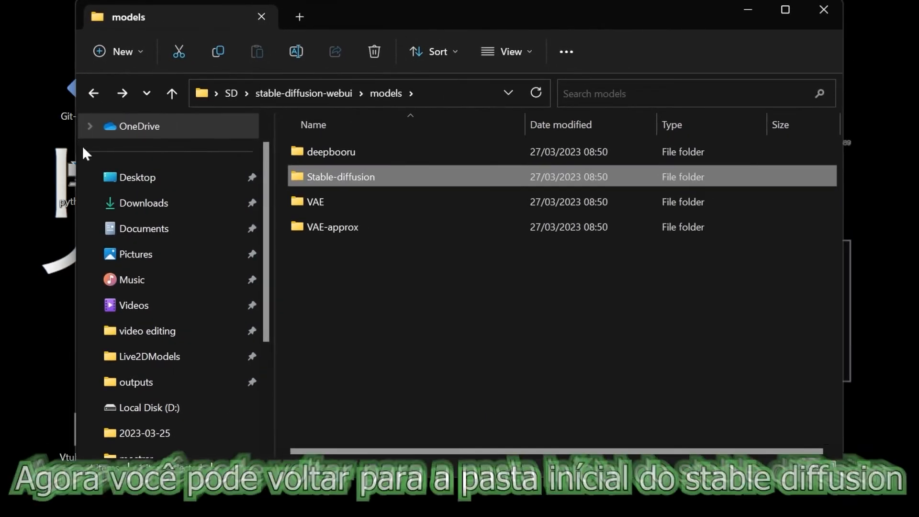
left_click(95, 92)
scroll(335, 268, "down", 3)
scroll(329, 294, "down", 3)
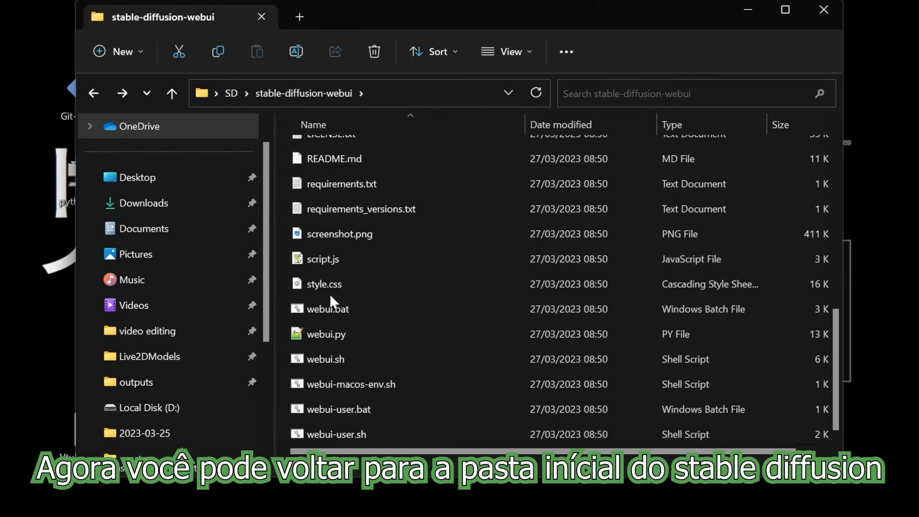
left_click(375, 410)
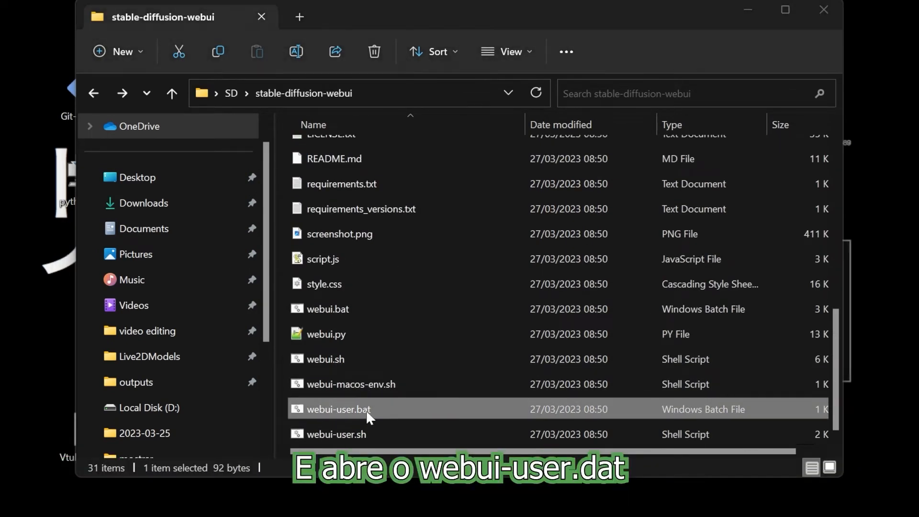
double_click(365, 410)
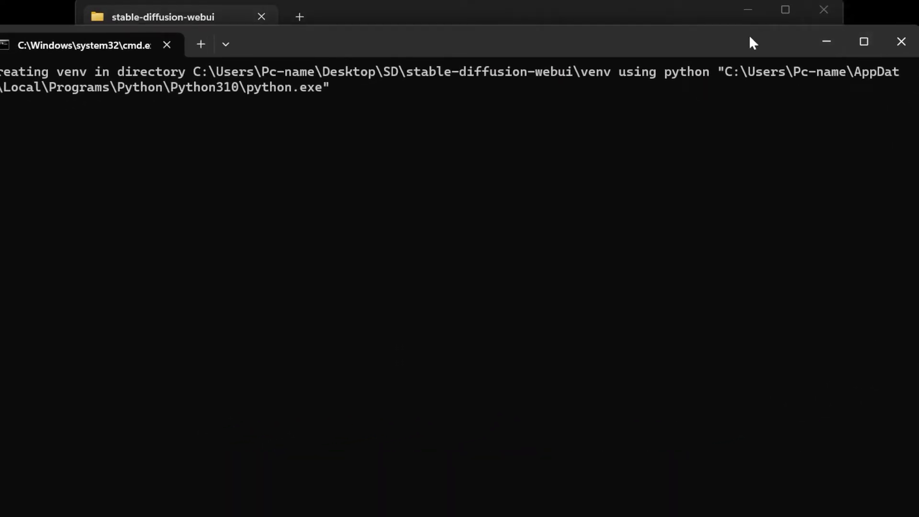
- Move and narrow the console window, wait until it shows the local URL, and close it
left_click_drag(780, 26, 762, 118)
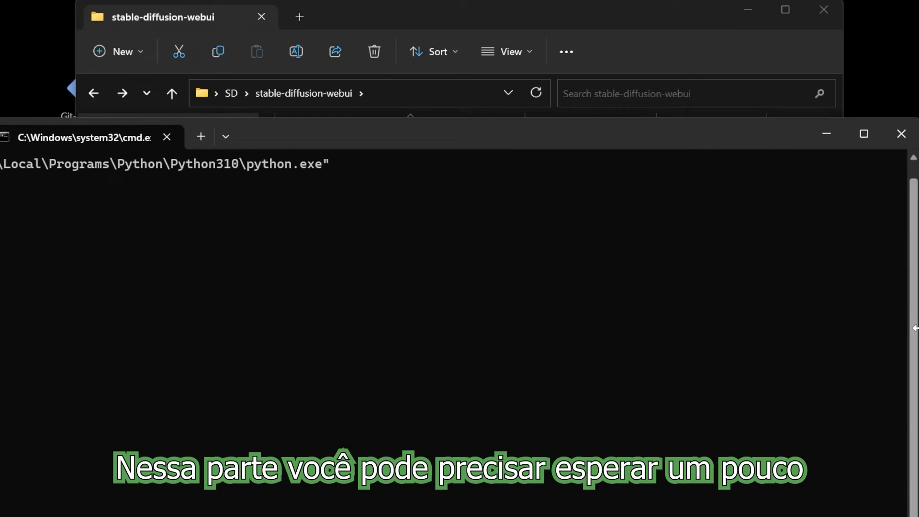
left_click_drag(917, 329, 485, 328)
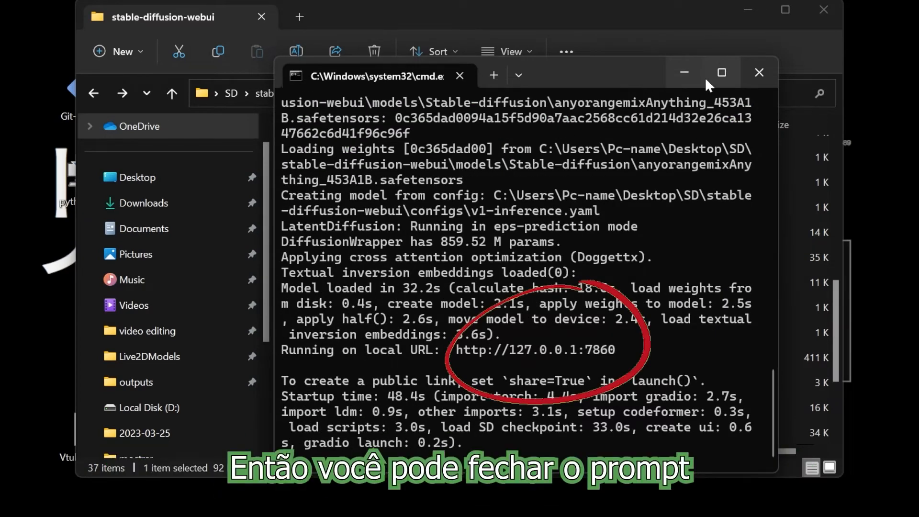
left_click(764, 71)
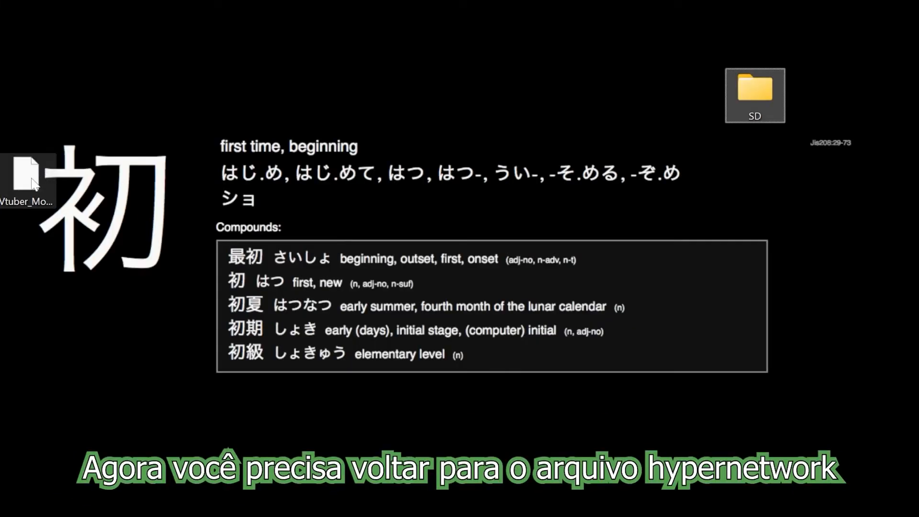
- Move Vtuber_Model.pt from the desktop into SD\stable-diffusion-webui\models\hypernetworks by cutting and pasting it
left_click(34, 184)
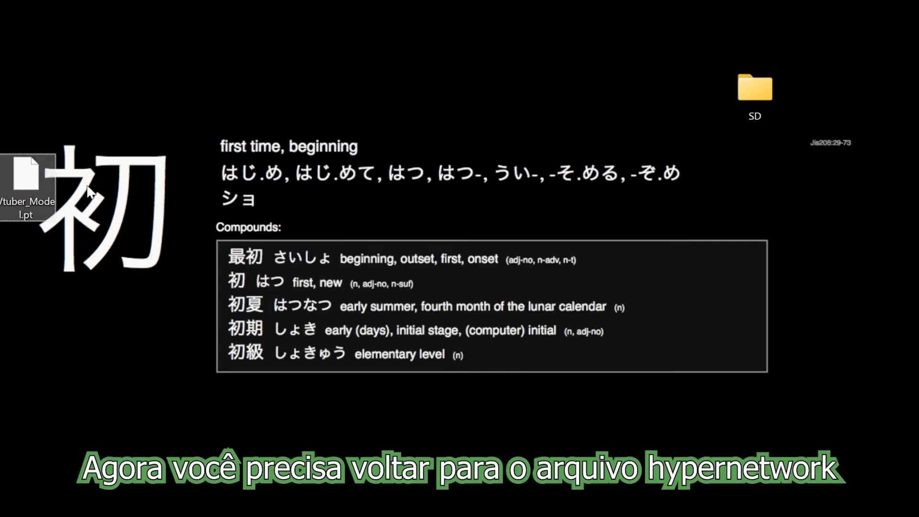
right_click(38, 176)
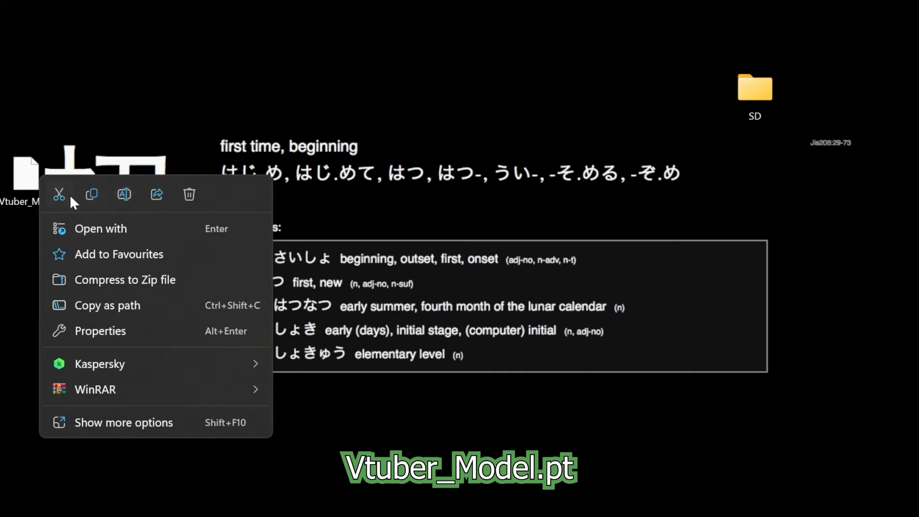
left_click(58, 194)
double_click(740, 102)
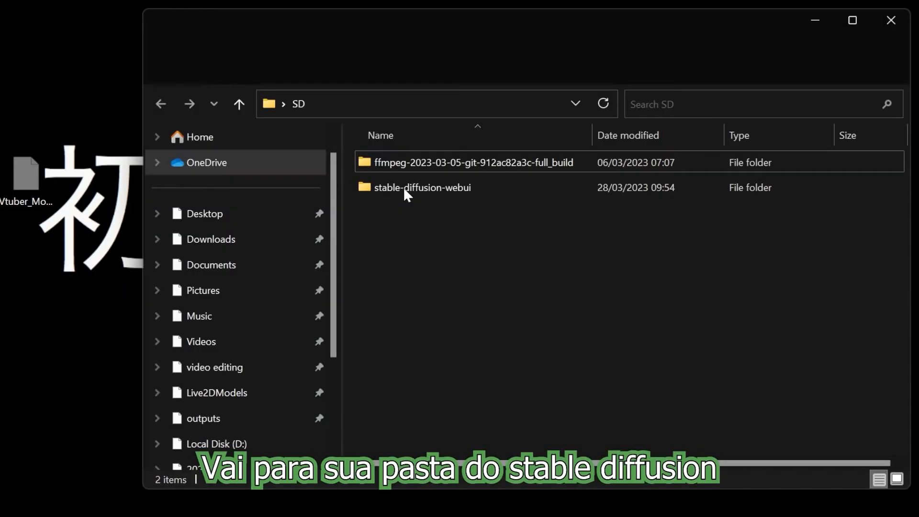
left_click(404, 189)
double_click(403, 189)
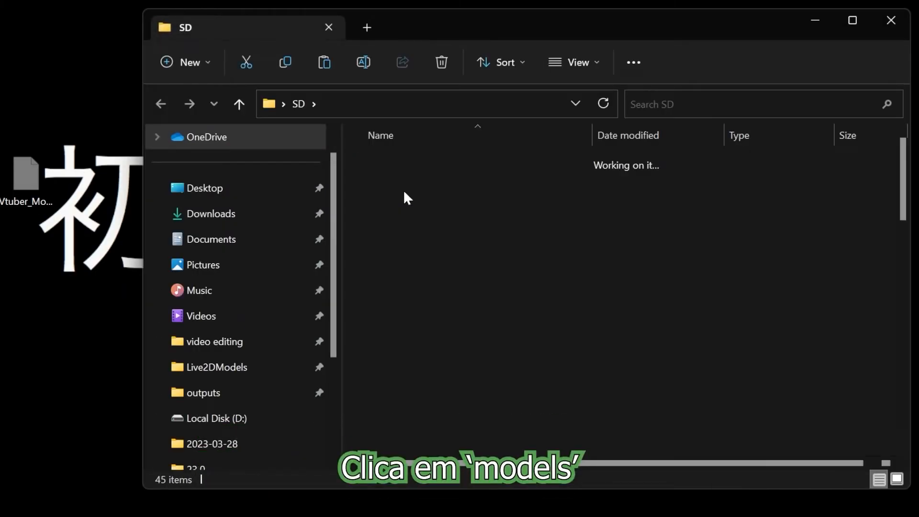
double_click(410, 429)
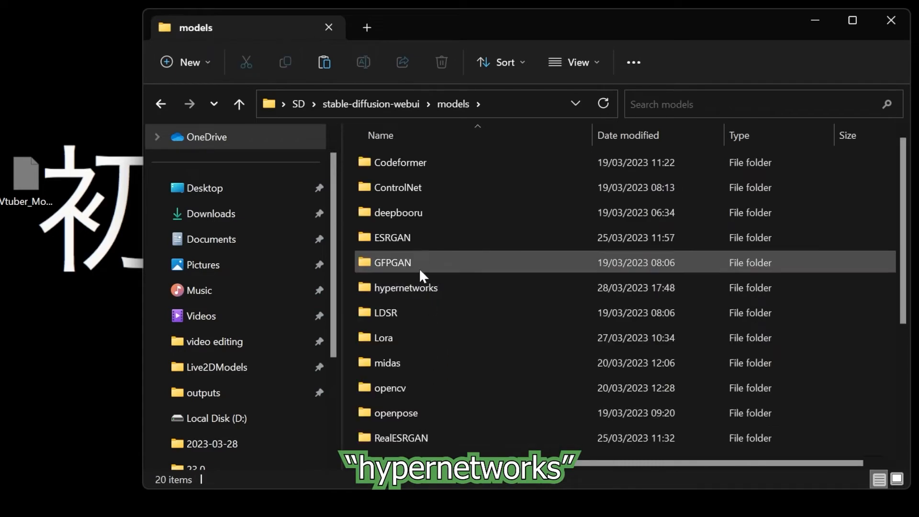
double_click(414, 288)
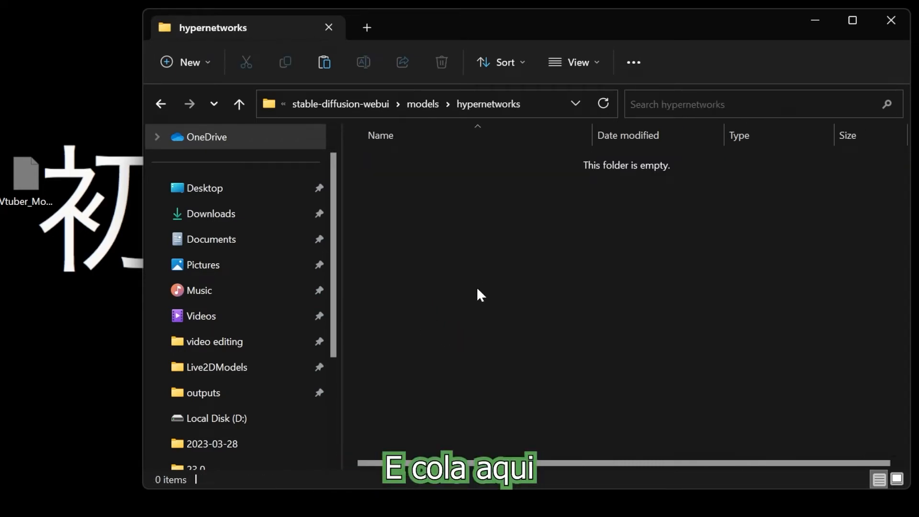
right_click(470, 250)
left_click(490, 199)
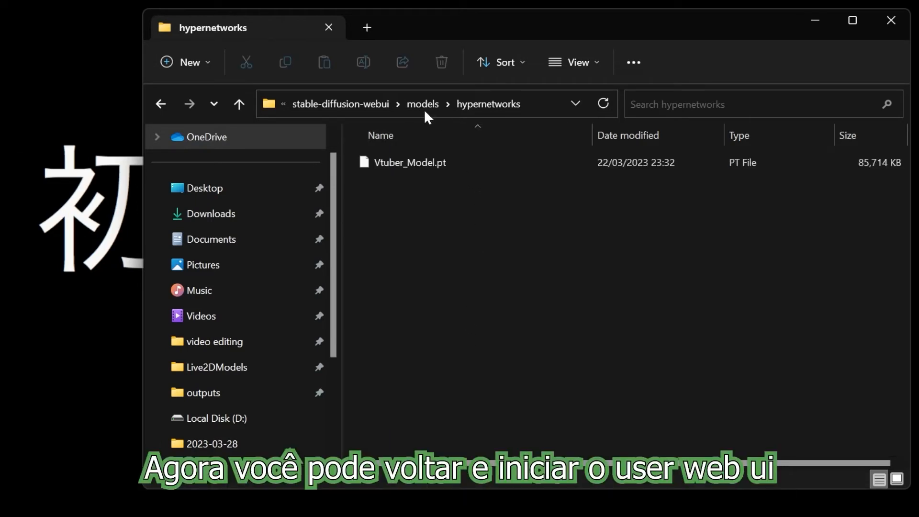
- Go back from hypernetworks to the stable-diffusion-webui folder and launch webui-user.bat again
left_click(168, 102)
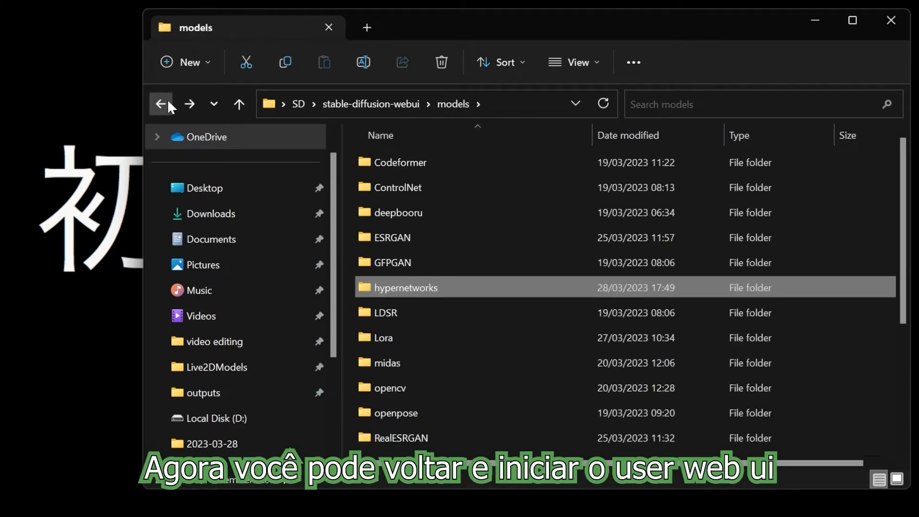
left_click(168, 102)
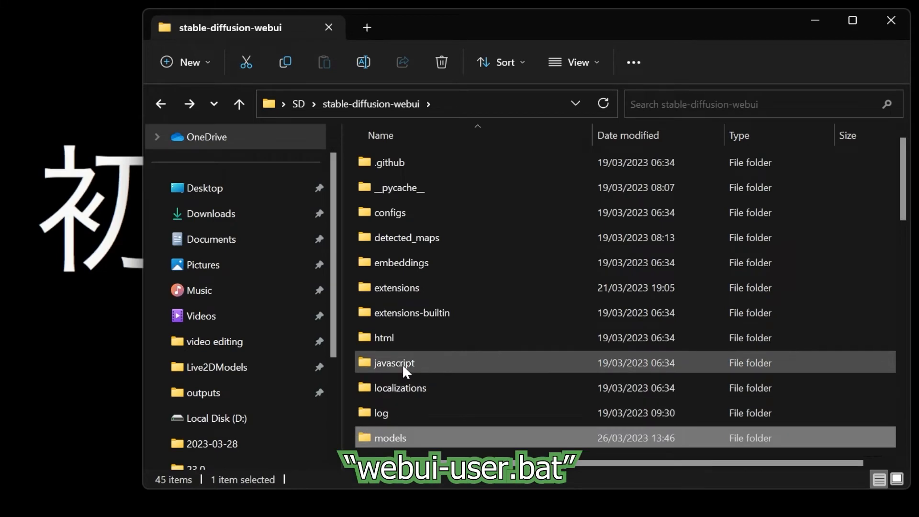
scroll(402, 364, "down", 10)
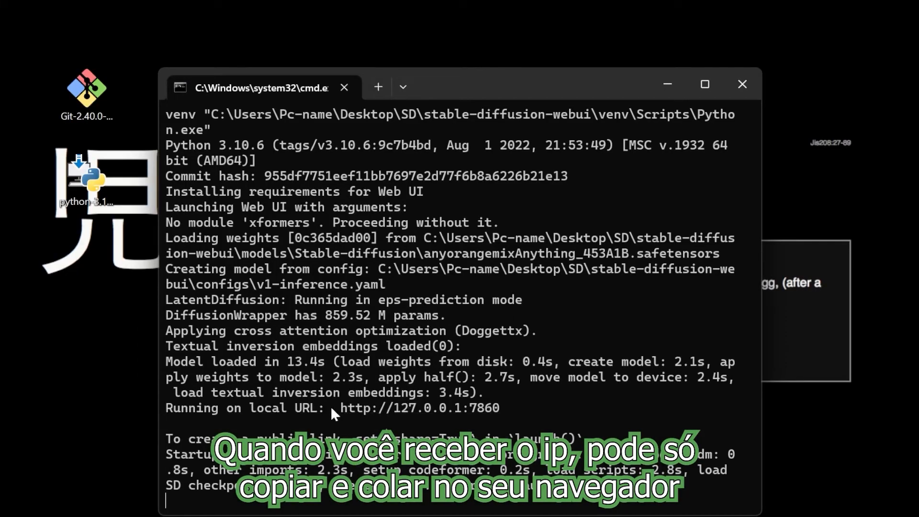
left_click_drag(337, 407, 515, 404)
key("ctrl+c")
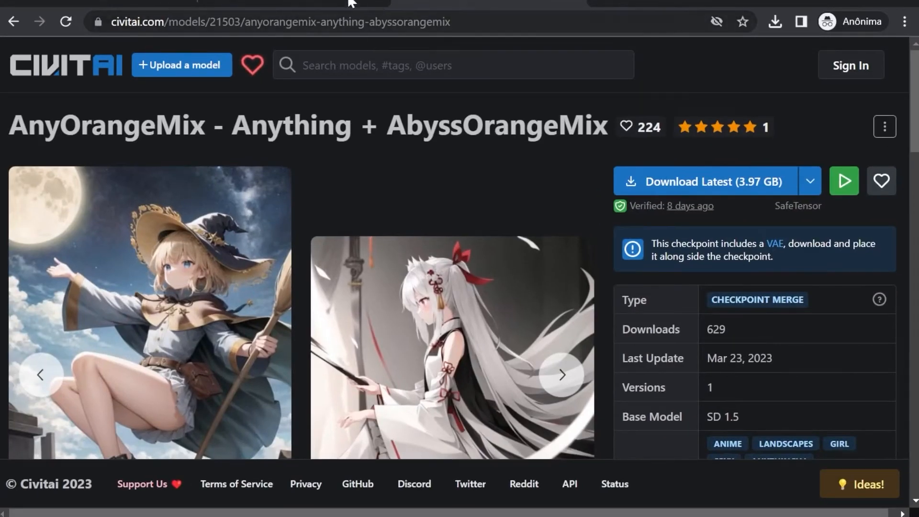
left_click(180, 4)
left_click(184, 2)
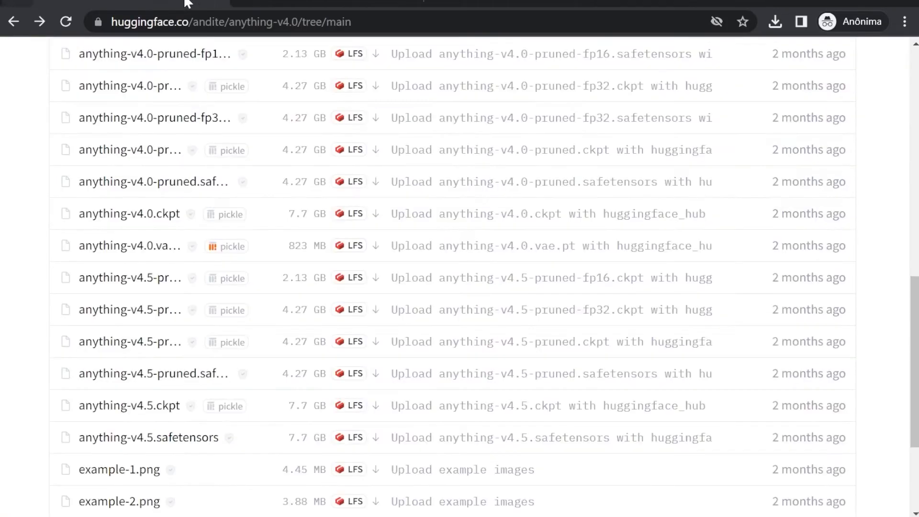
left_click(185, 3)
left_click(208, 20)
key("ctrl+v")
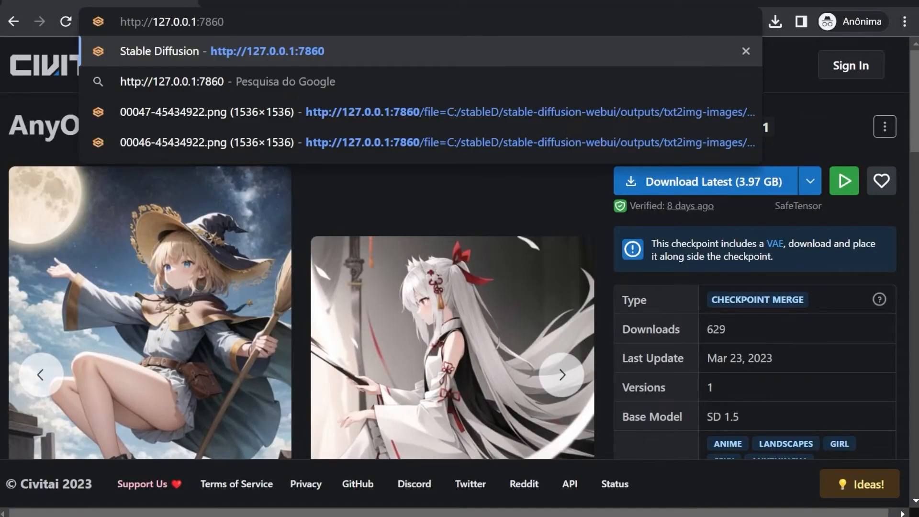
key("Return")
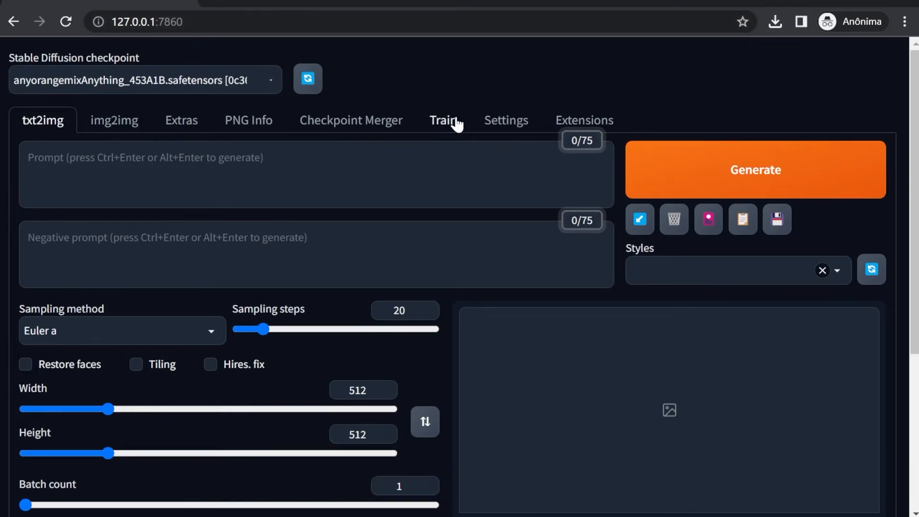
- Set SD VAE to anything-v4.0.vae.pt in the Stable Diffusion settings and apply the settings
left_click(491, 125)
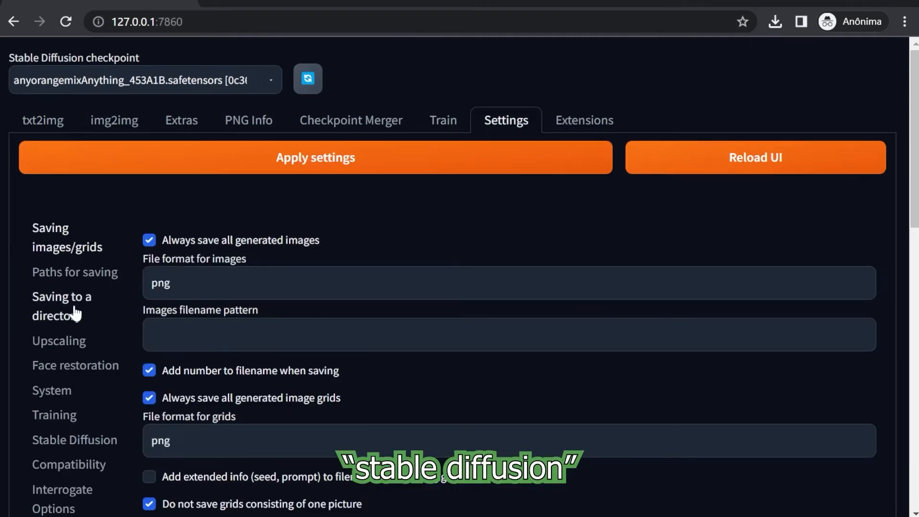
scroll(76, 330, "down", 3)
left_click(79, 288)
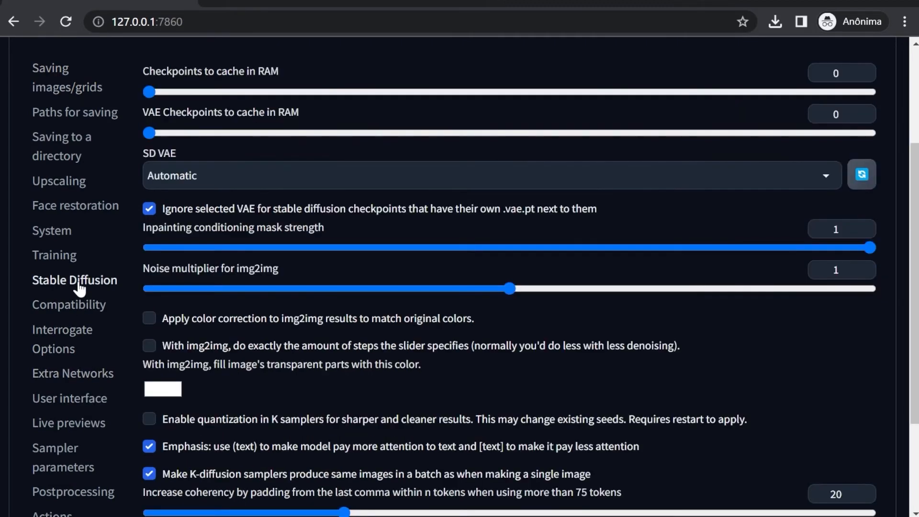
left_click(172, 176)
left_click(203, 232)
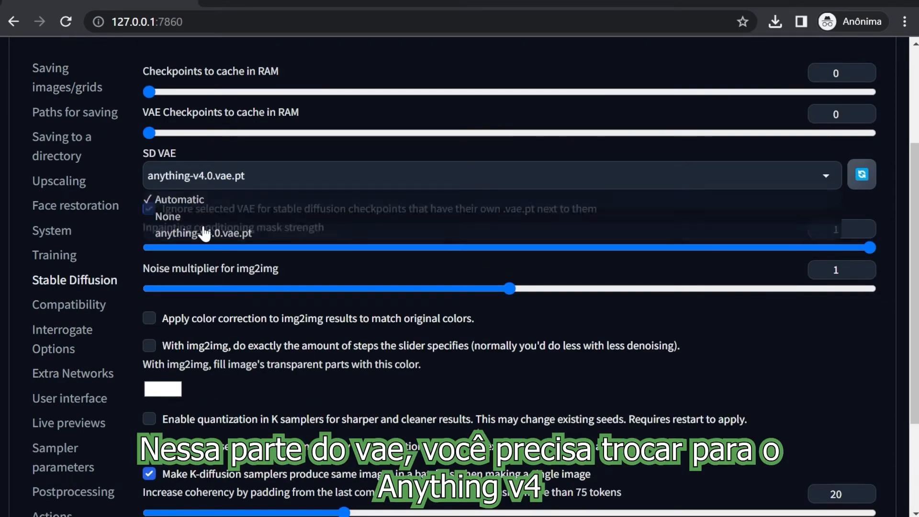
scroll(358, 248, "up", 3)
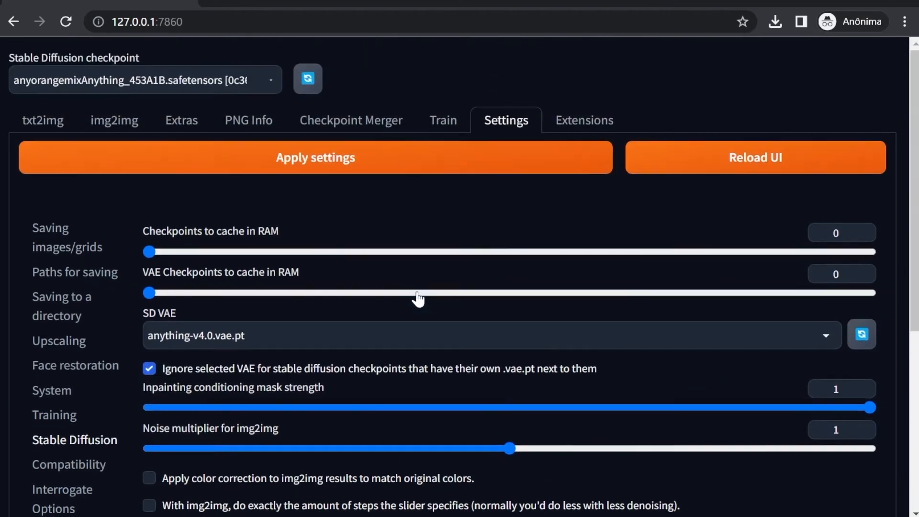
left_click(414, 160)
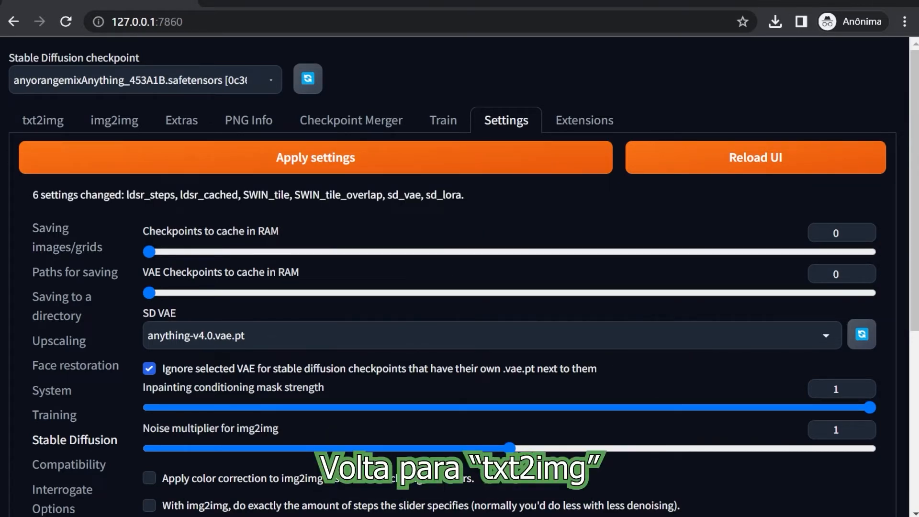
- Return to txt2img and choose anyorangemixAnything_453A1B.safetensors as the Stable Diffusion checkpoint
left_click(56, 127)
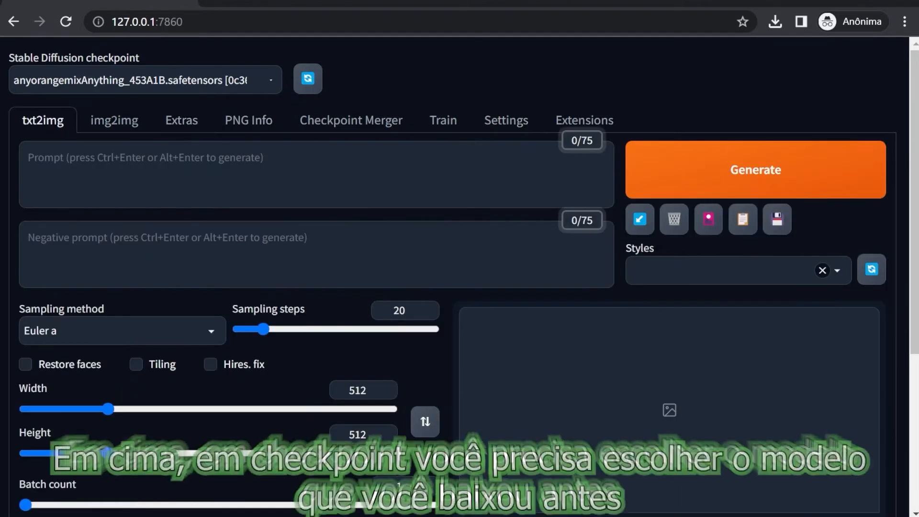
left_click(206, 80)
left_click(210, 104)
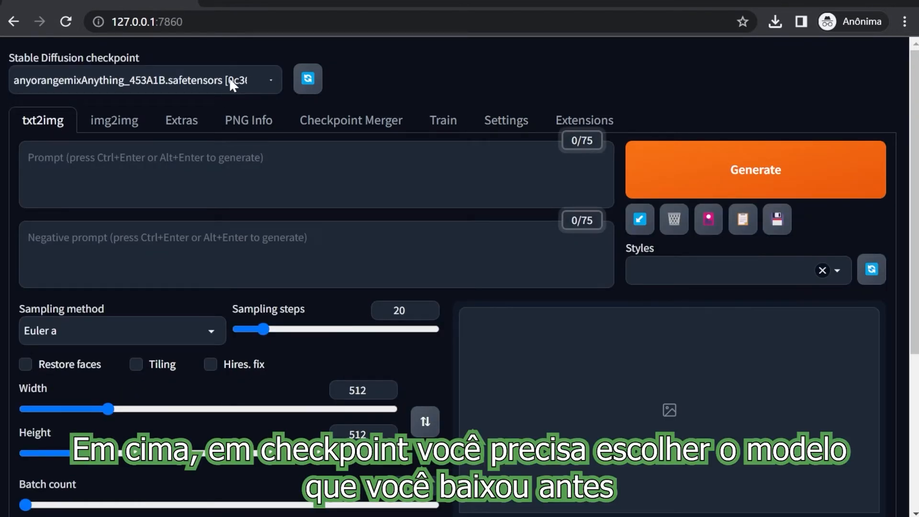
left_click(29, 157)
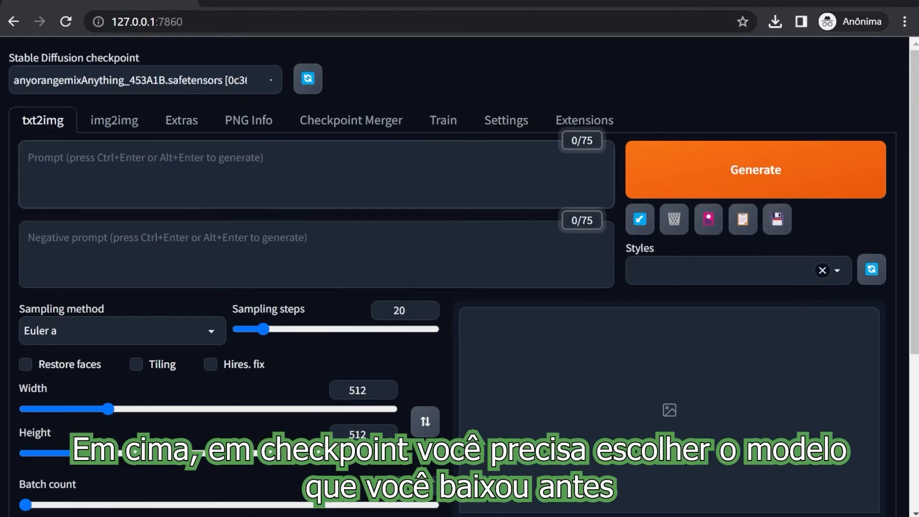
scroll(460, 239, "down", 2)
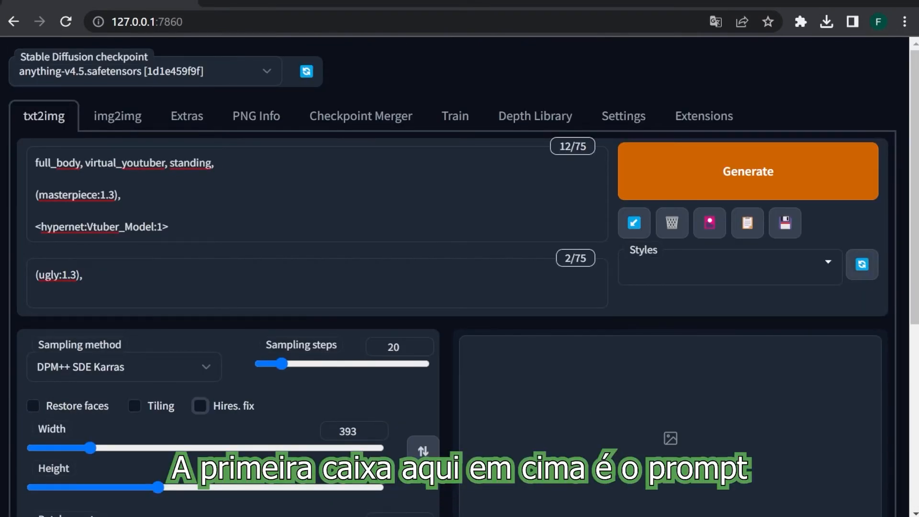
- Review the prompt's Vtuber tags, masterpiece quality tag and hypernetwork tag, as well as the negative prompt
left_click_drag(214, 163, 139, 163)
left_click_drag(121, 195, 92, 195)
left_click_drag(168, 227, 115, 227)
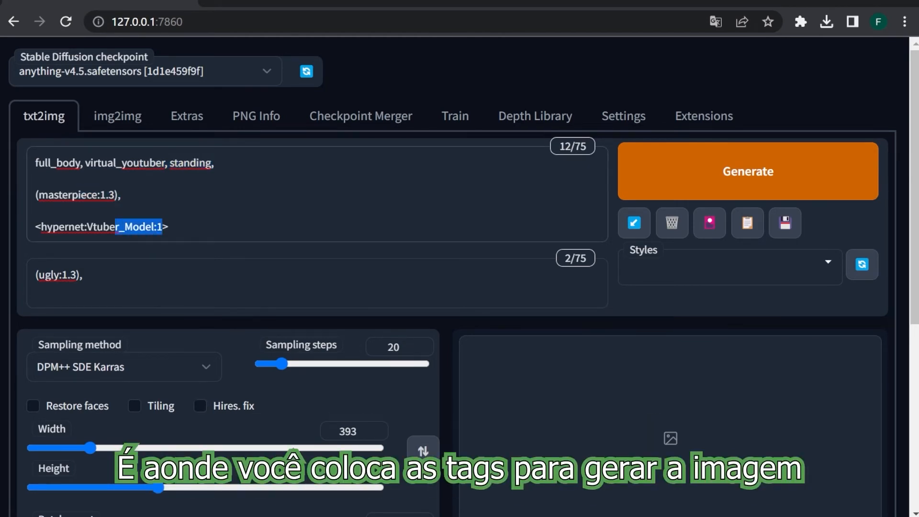
left_click(36, 291)
left_click_drag(214, 162, 62, 163)
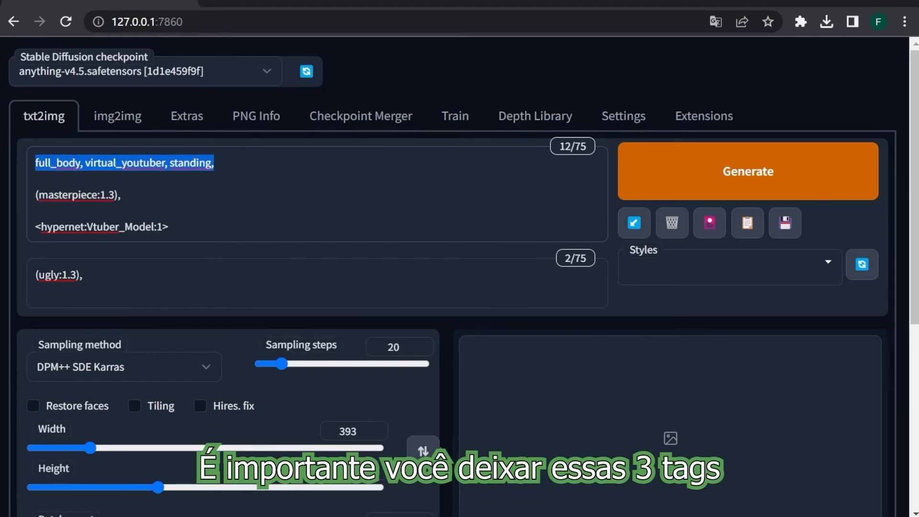
double_click(125, 163)
double_click(190, 163)
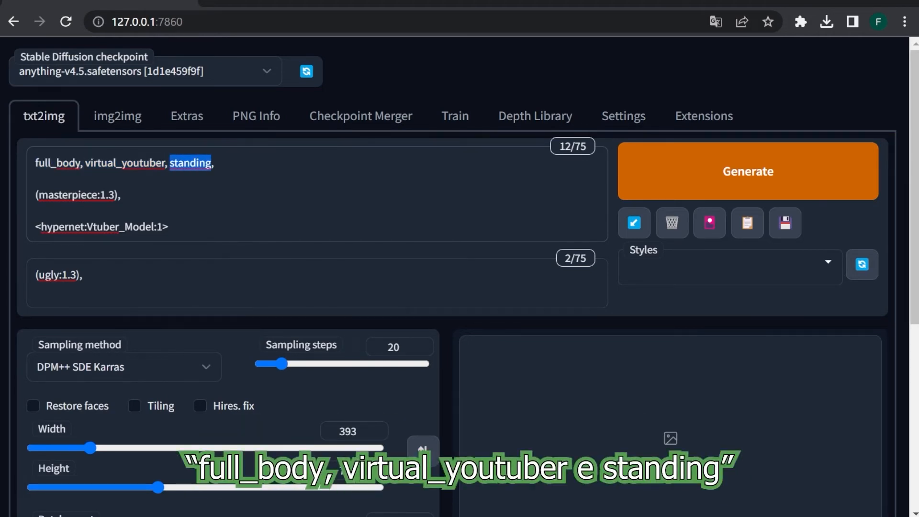
left_click(36, 179)
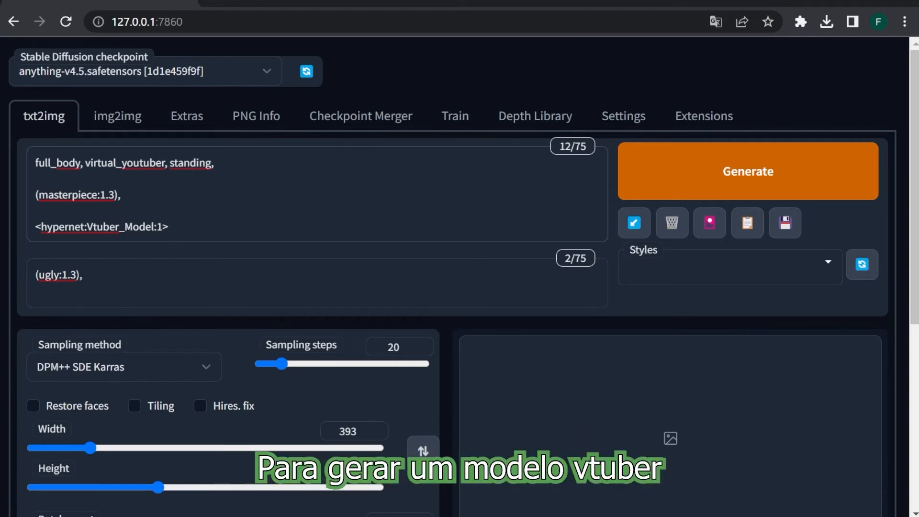
left_click_drag(121, 195, 35, 195)
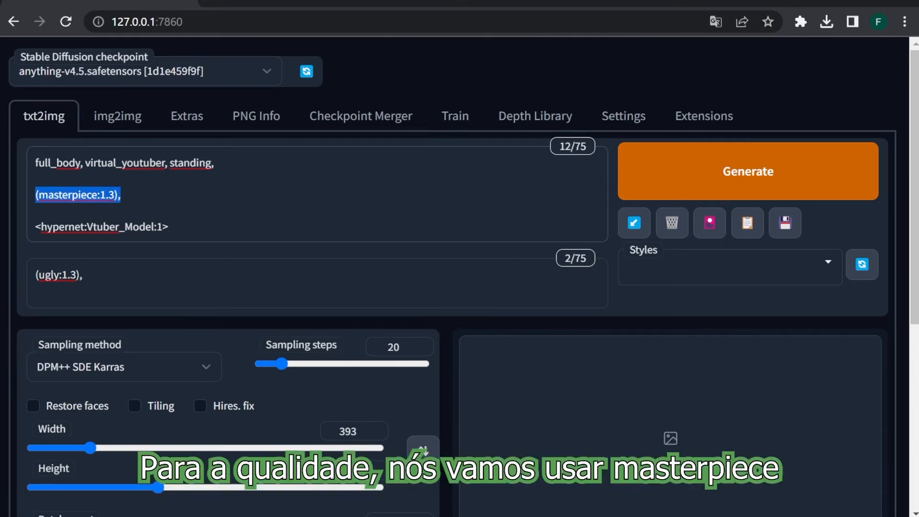
left_click(36, 210)
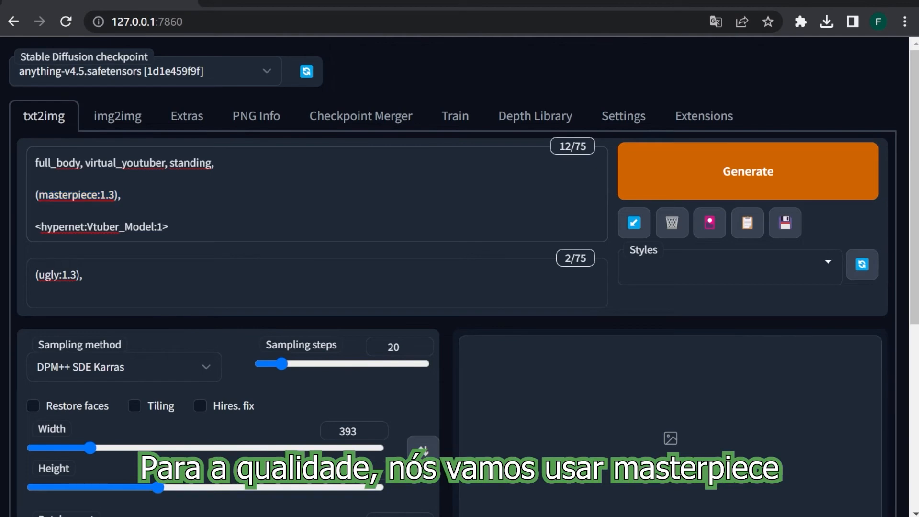
left_click_drag(168, 226, 36, 210)
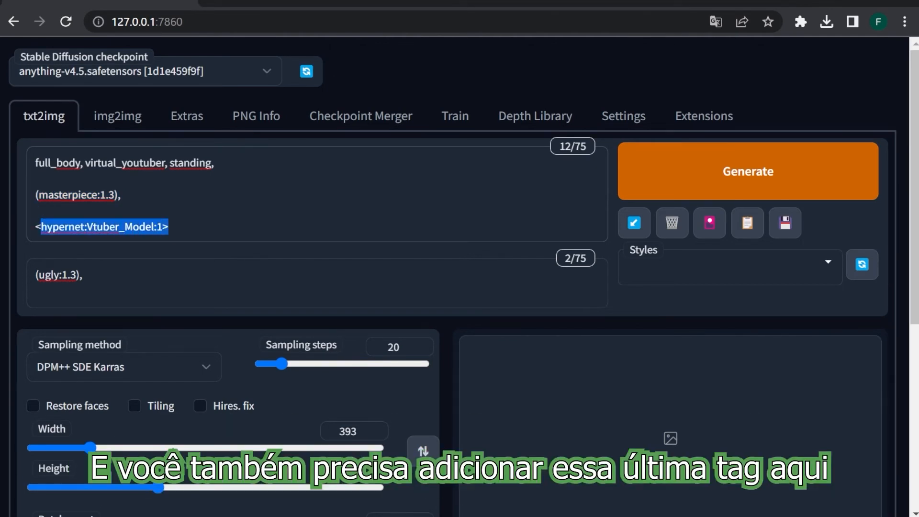
left_click(124, 227)
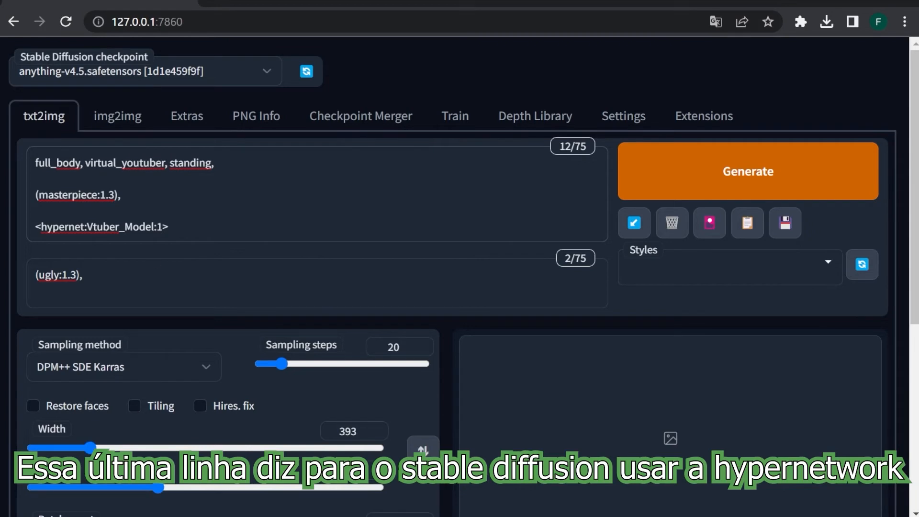
left_click_drag(85, 275, 35, 274)
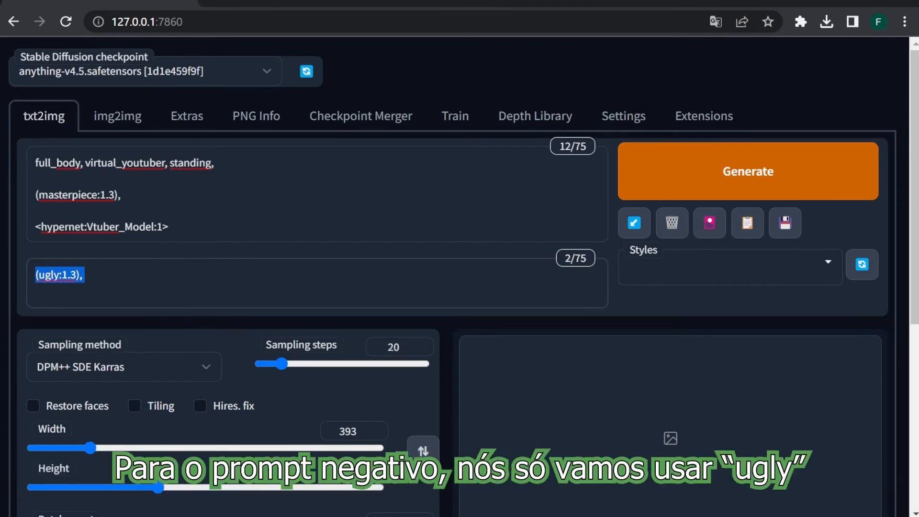
- Choose DPM++ SDE Karras as the sampling method
scroll(906, 249, "down", 4)
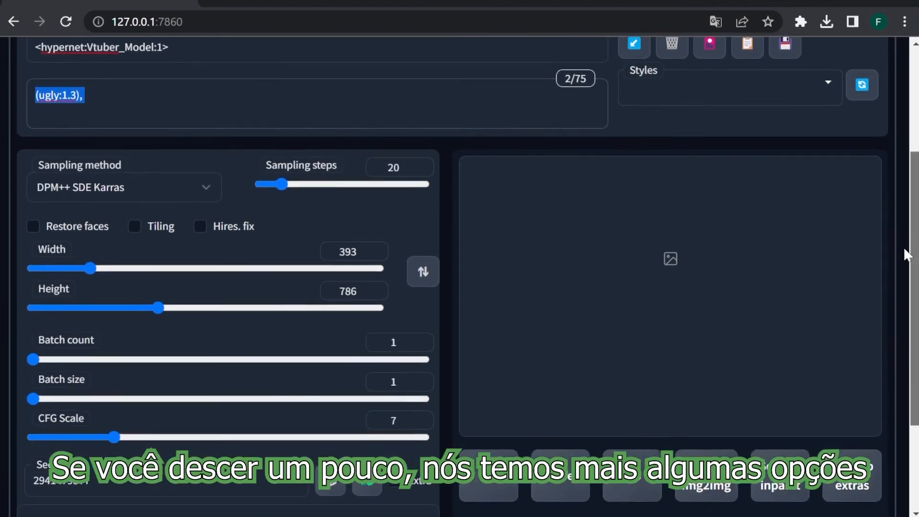
scroll(904, 259, "down", 1)
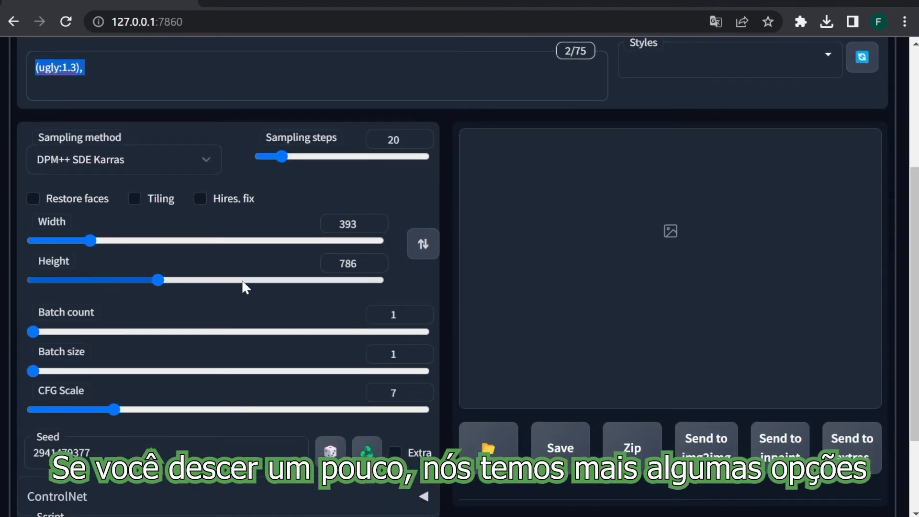
left_click(148, 152)
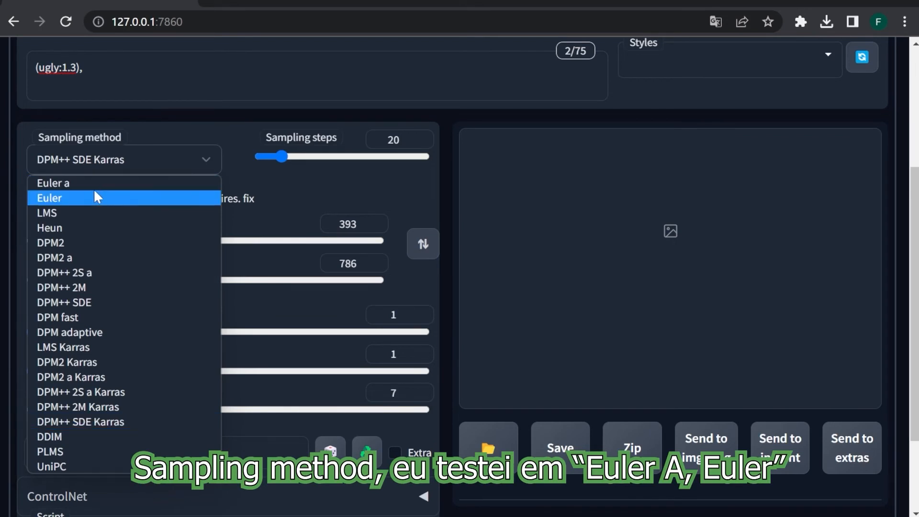
left_click(110, 423)
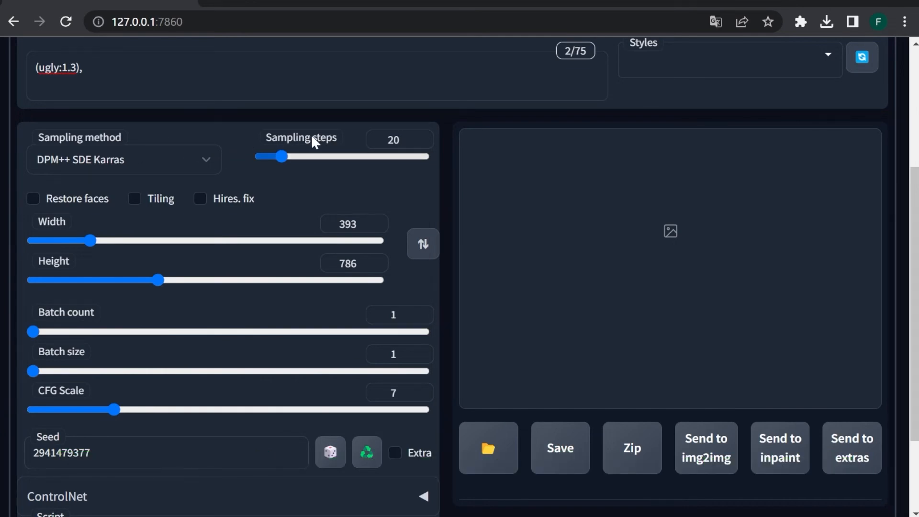
- Set the sampling steps to 28
double_click(393, 140)
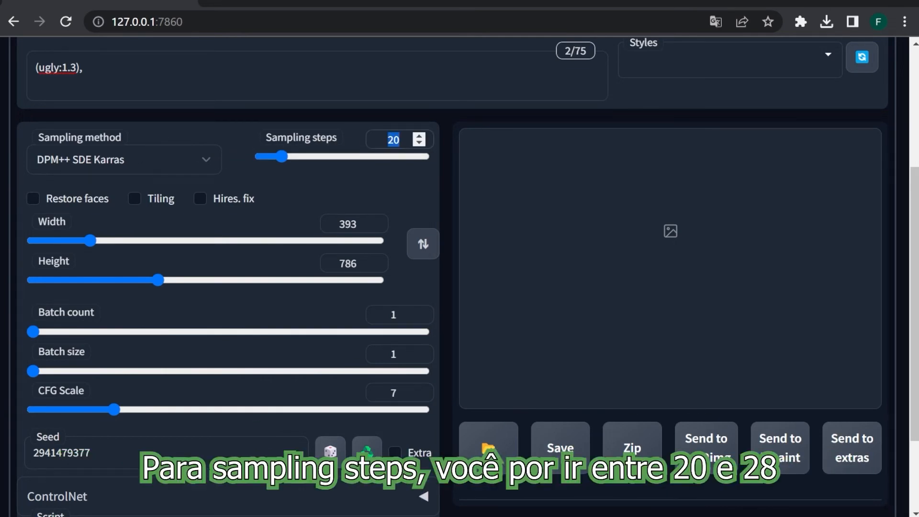
type("30")
double_click(394, 140)
type("28")
left_click(285, 202)
- Enable Hires. fix and check the resize dimensions it gives
left_click(201, 200)
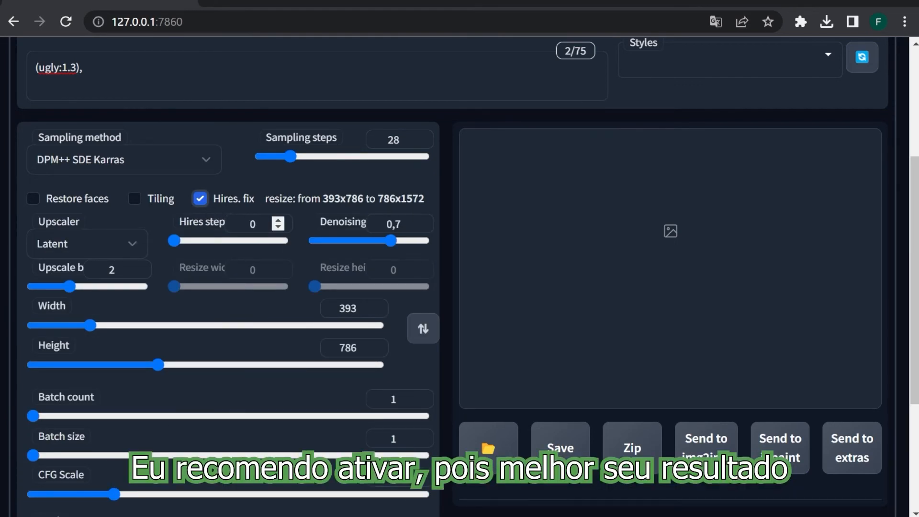
left_click_drag(323, 198, 424, 198)
left_click(340, 185)
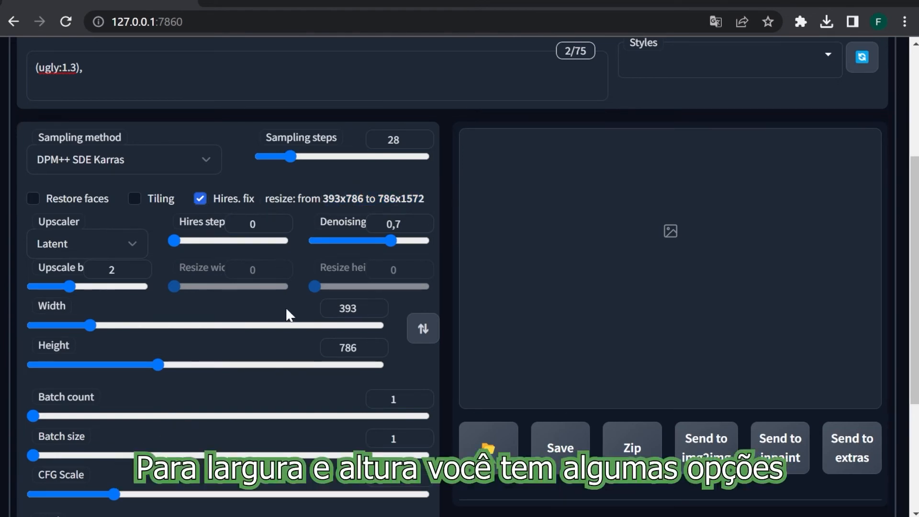
- Check the image width and height and the Hires. fix upscaler, denoising and Hires steps settings
double_click(348, 308)
double_click(348, 347)
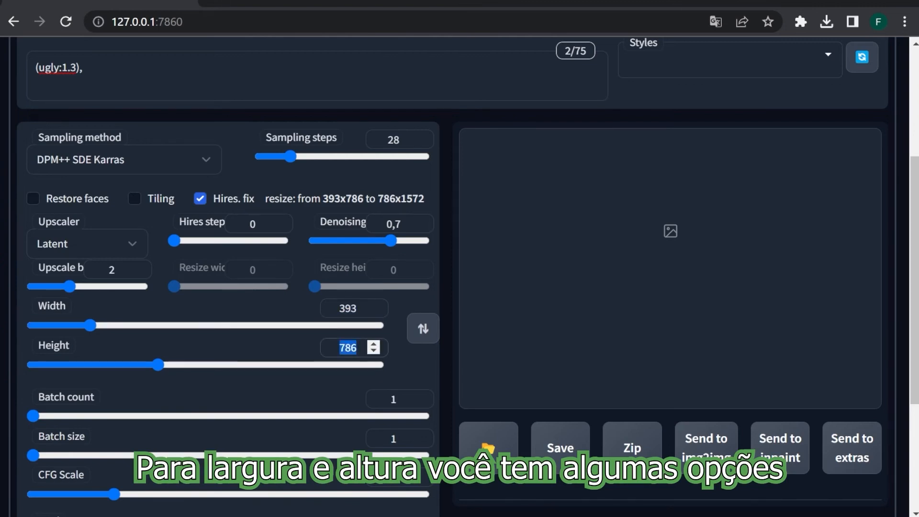
left_click(255, 344)
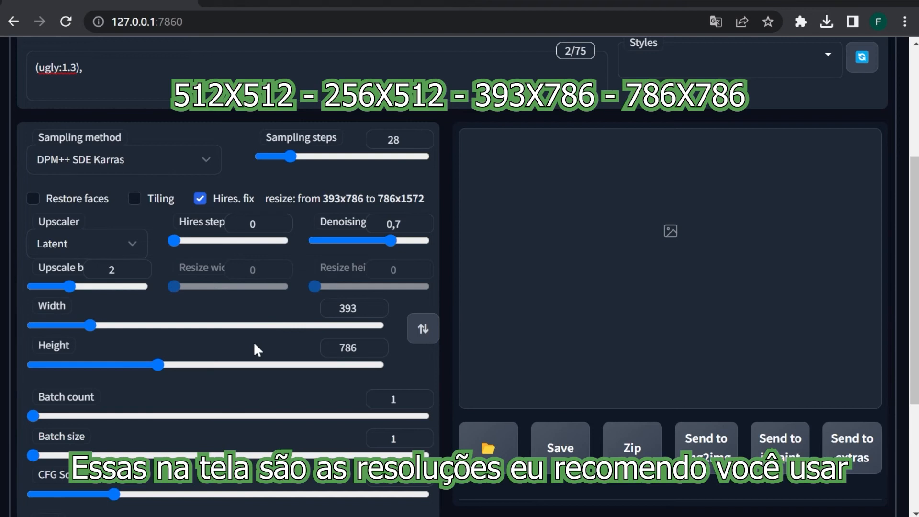
left_click_drag(82, 223, 41, 222)
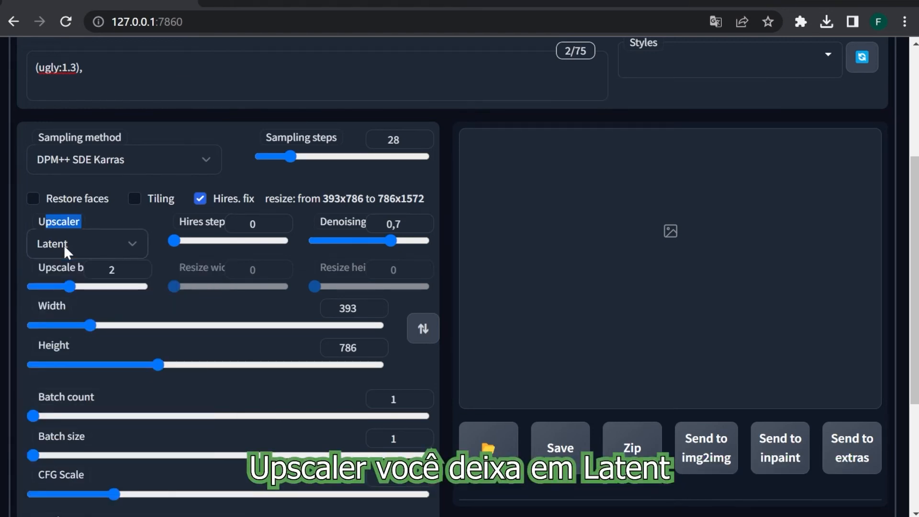
left_click(94, 220)
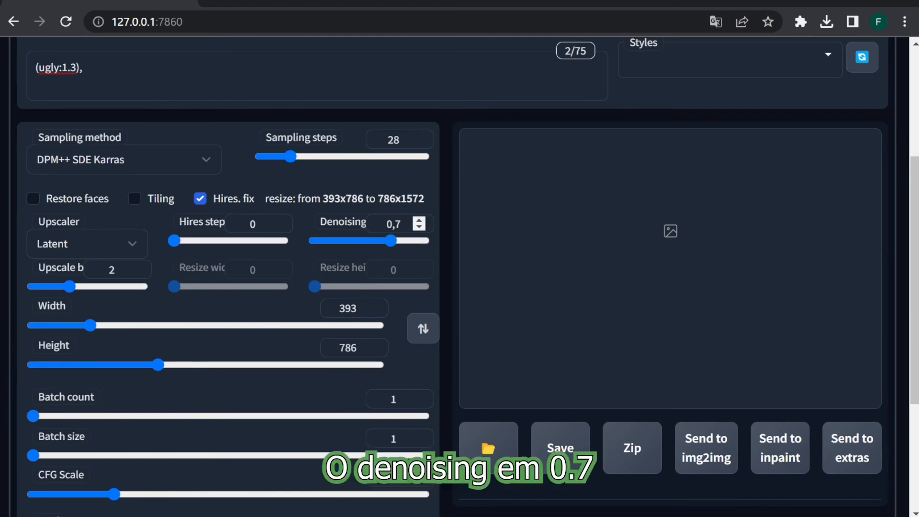
left_click_drag(326, 221, 347, 222)
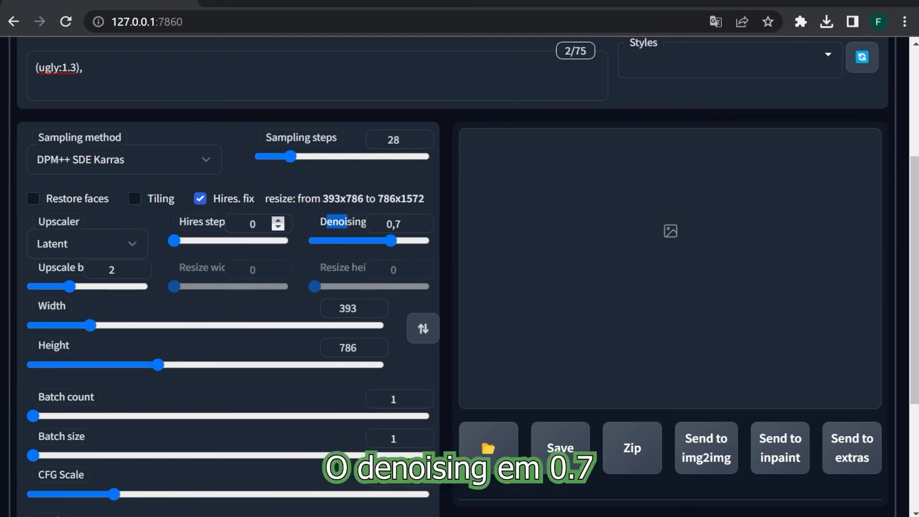
left_click(300, 222)
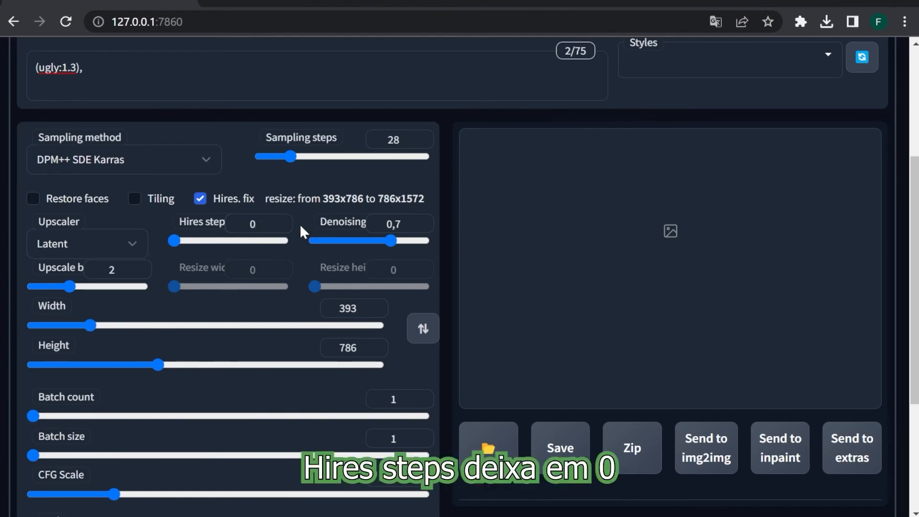
- Try an upscale factor of 2.25 for Hires. fix and set it back to 2
scroll(309, 288, "down", 2)
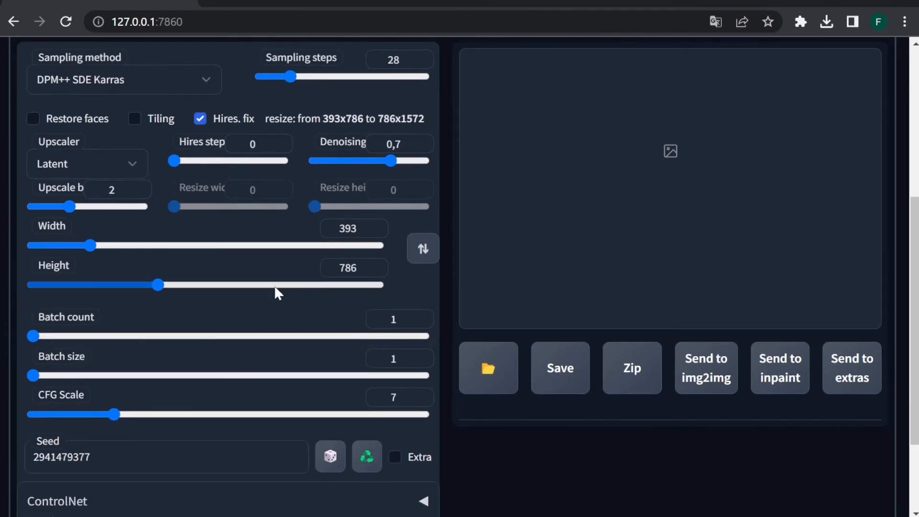
left_click_drag(39, 190, 78, 211)
left_click(109, 190)
left_click_drag(123, 190, 91, 190)
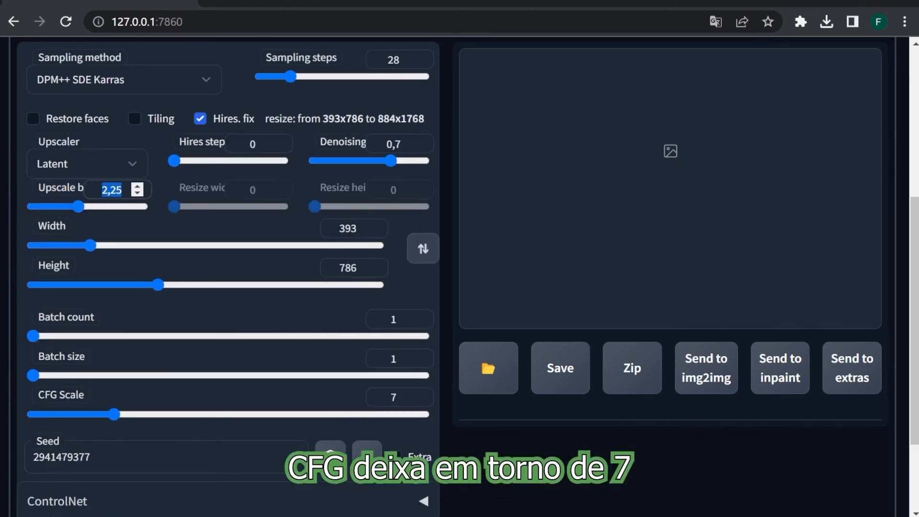
type("2")
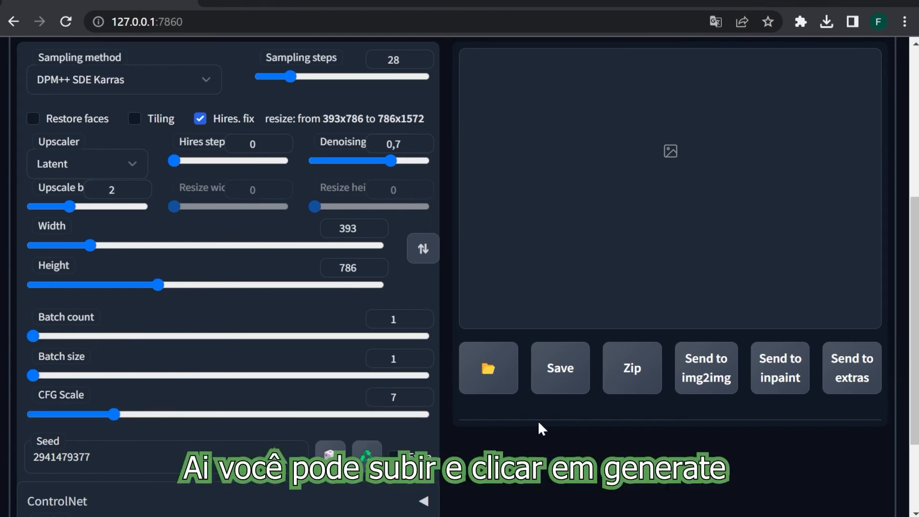
- Generate the image from the current prompt and settings
scroll(538, 421, "up", 6)
left_click(705, 195)
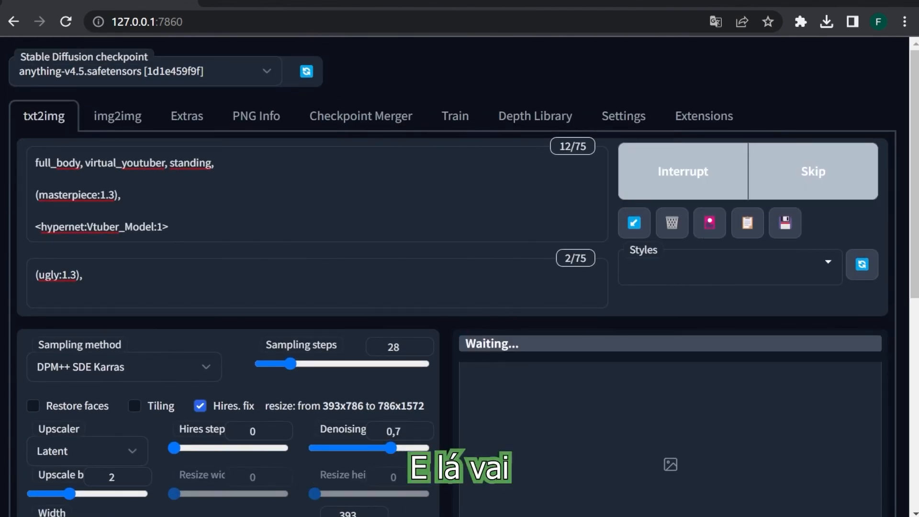
- Open the generated Vtuber image in its own browser tab and examine it at full size from head to feet
scroll(360, 289, "down", 2)
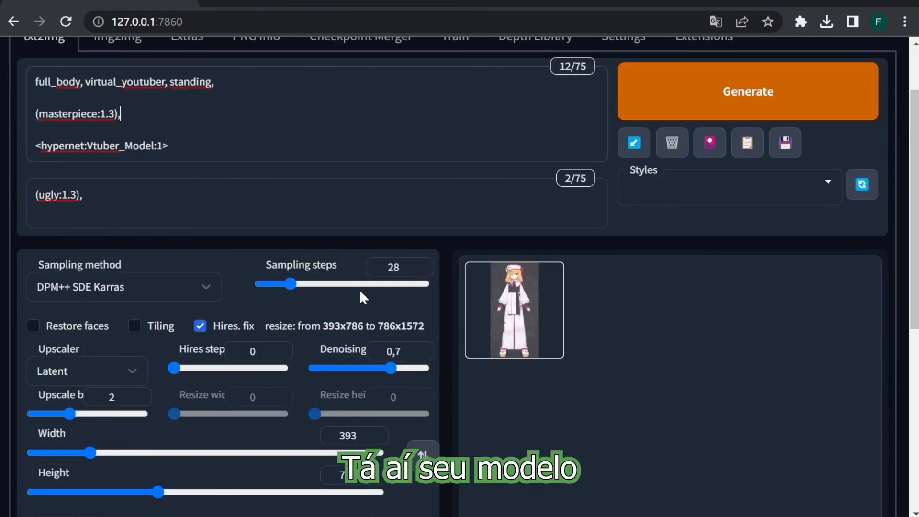
left_click(557, 326)
right_click(651, 311)
left_click(594, 317)
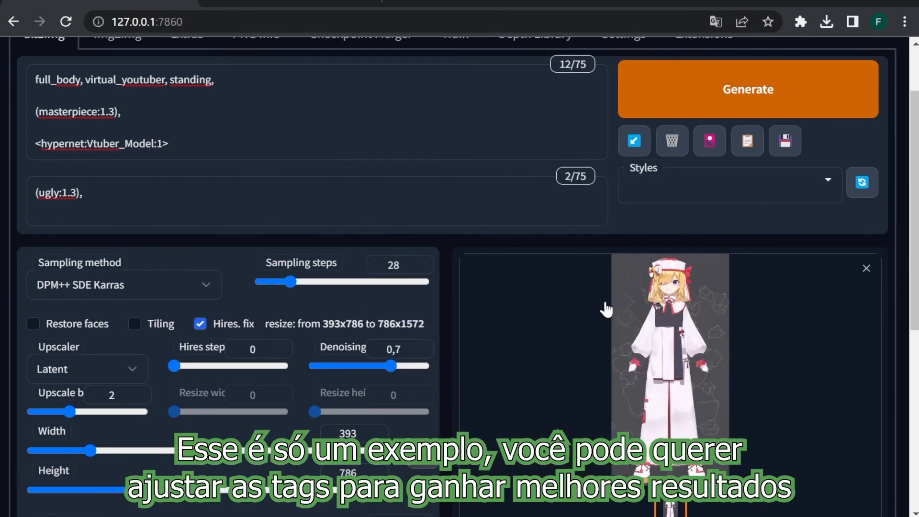
left_click(279, 1)
left_click(463, 90)
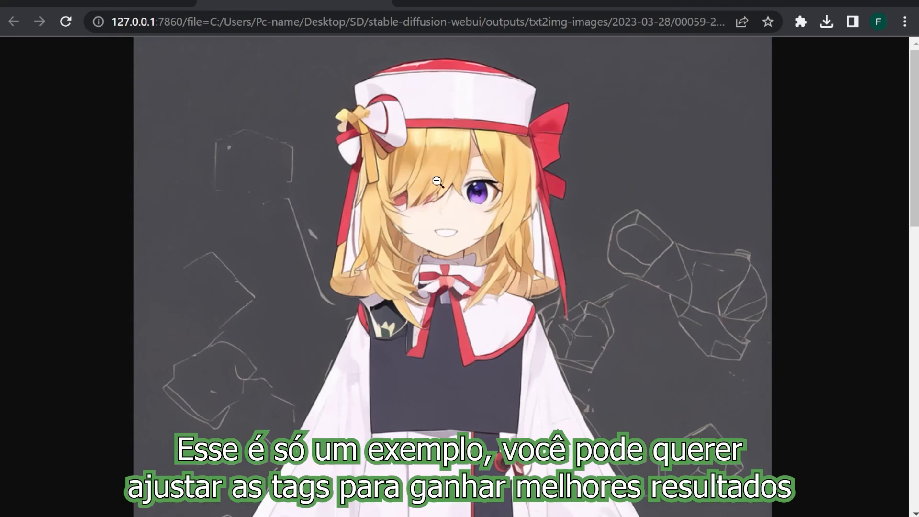
scroll(442, 201, "down", 2)
scroll(442, 201, "down", 14)
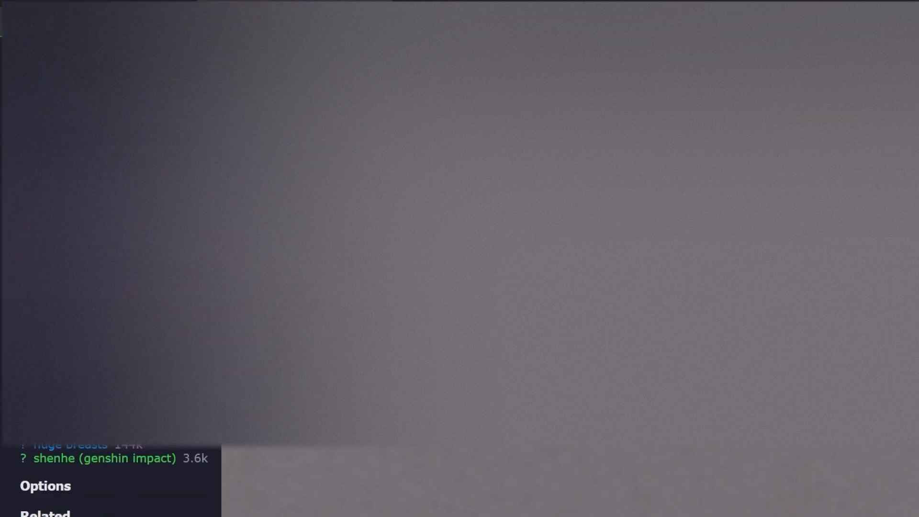
- Browse the tag list on the Danbooru website for tags usable in the prompt
scroll(110, 258, "down", 4)
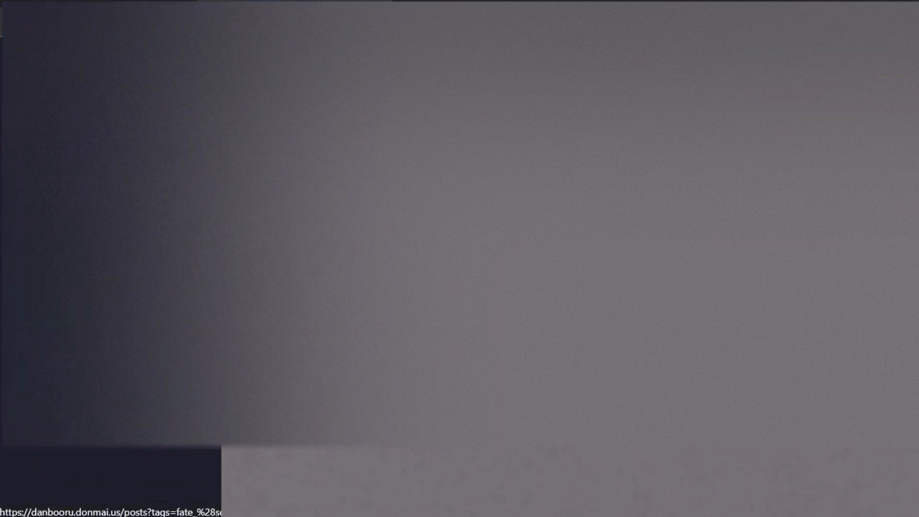
scroll(110, 258, "up", 3)
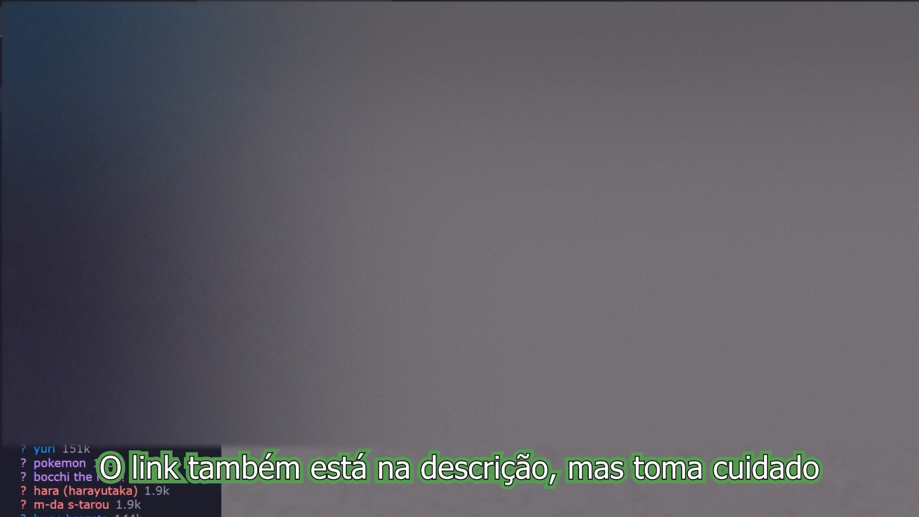
scroll(110, 258, "down", 4)
scroll(110, 259, "up", 4)
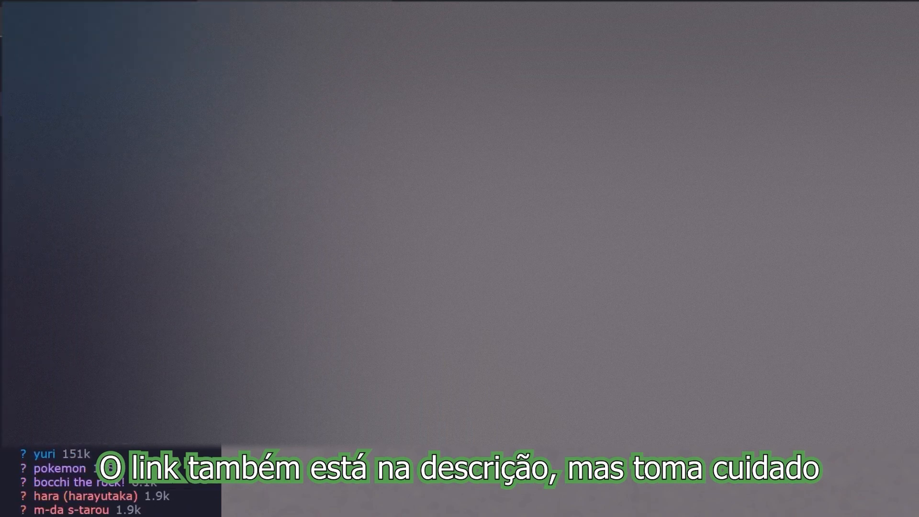